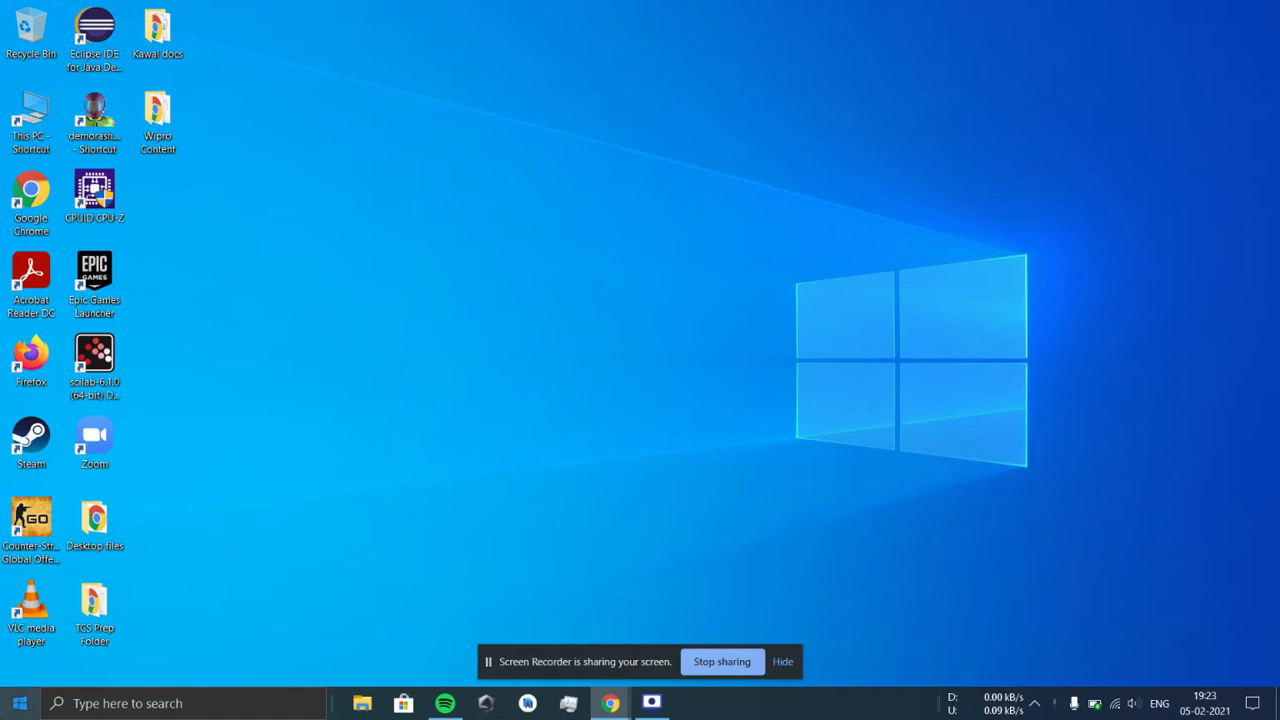
# View the current layout of the Start menu and close it
pyautogui.click(20, 703)
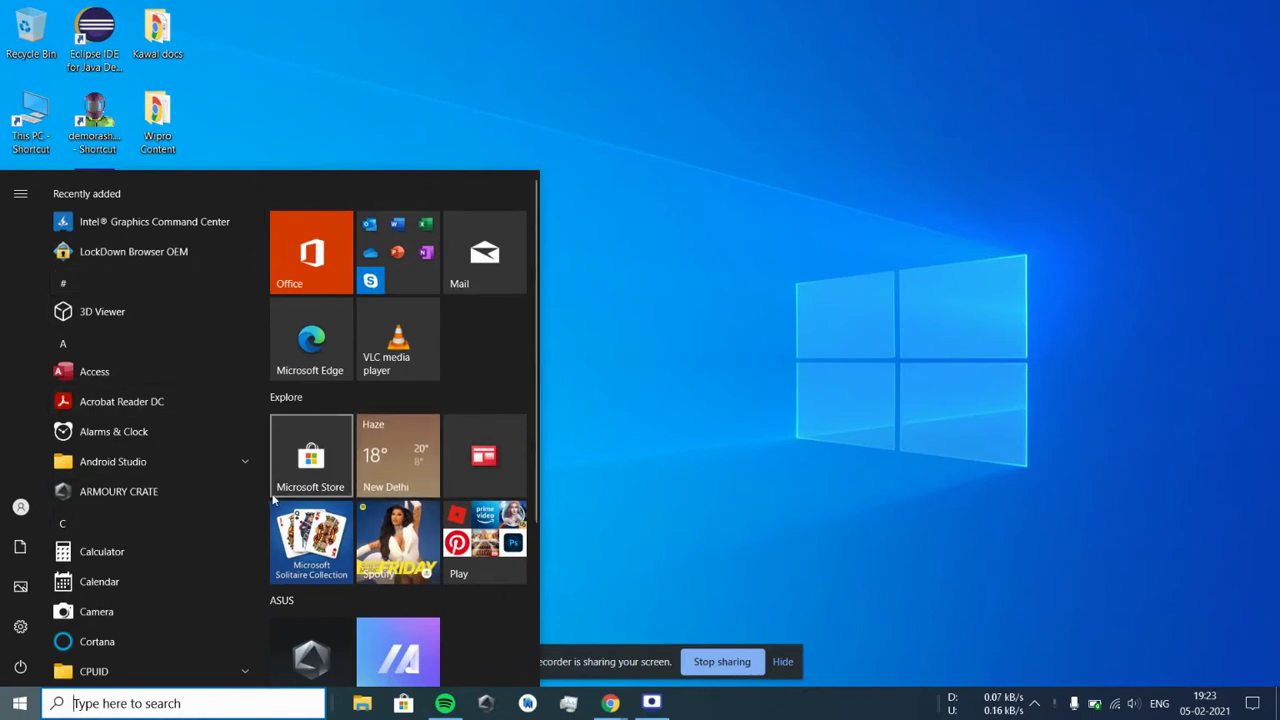
pyautogui.click(731, 415)
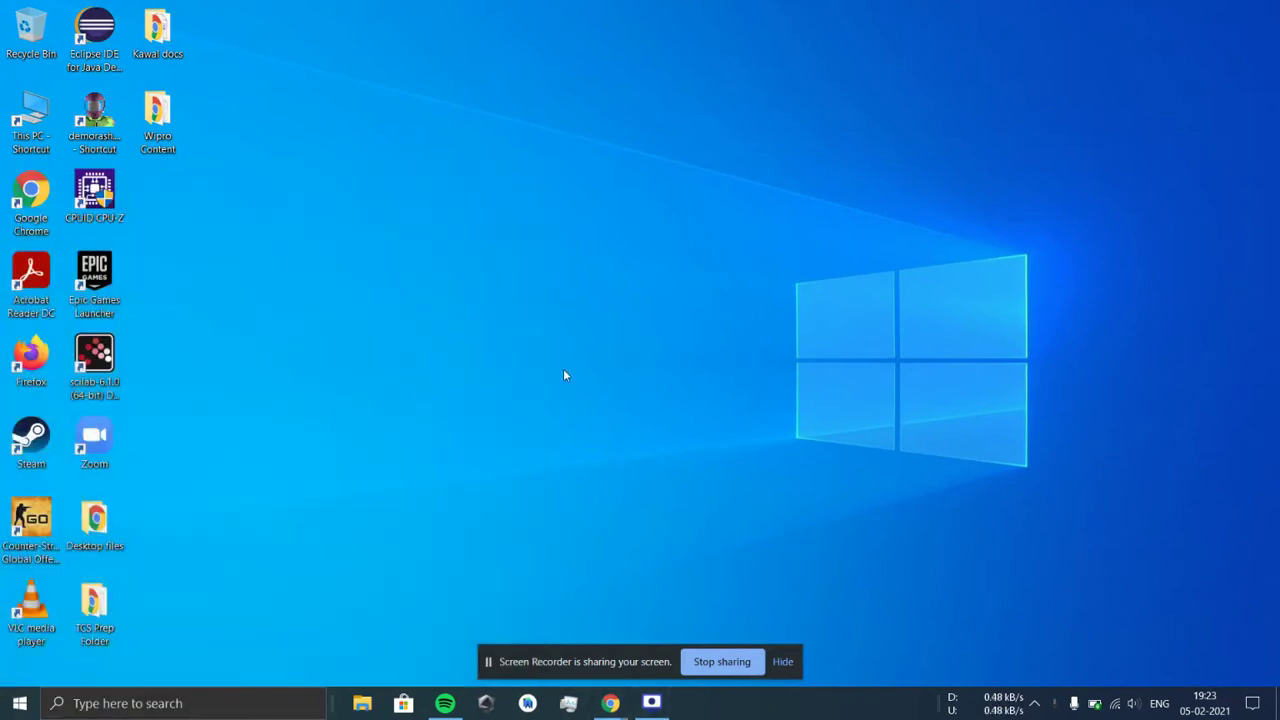
# Find and open the Windows Settings app and go to the Start page of the Personalization settings
pyautogui.click(18, 712)
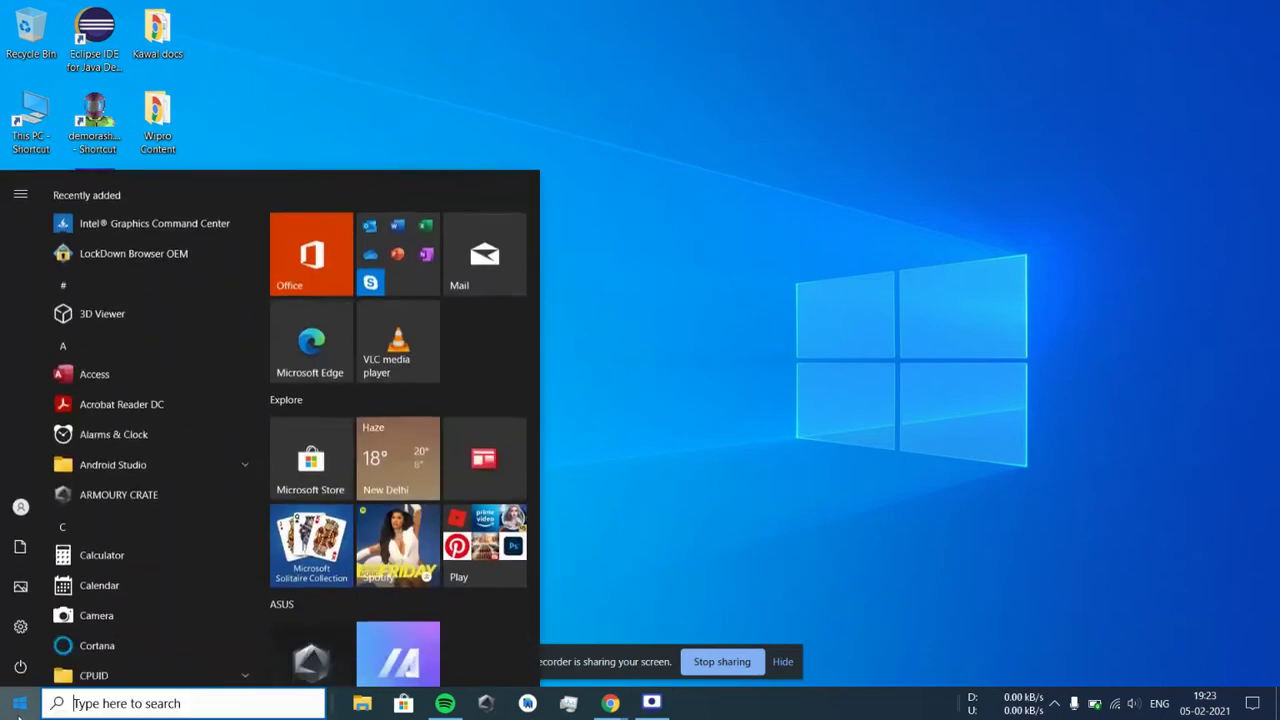
pyautogui.write('set')
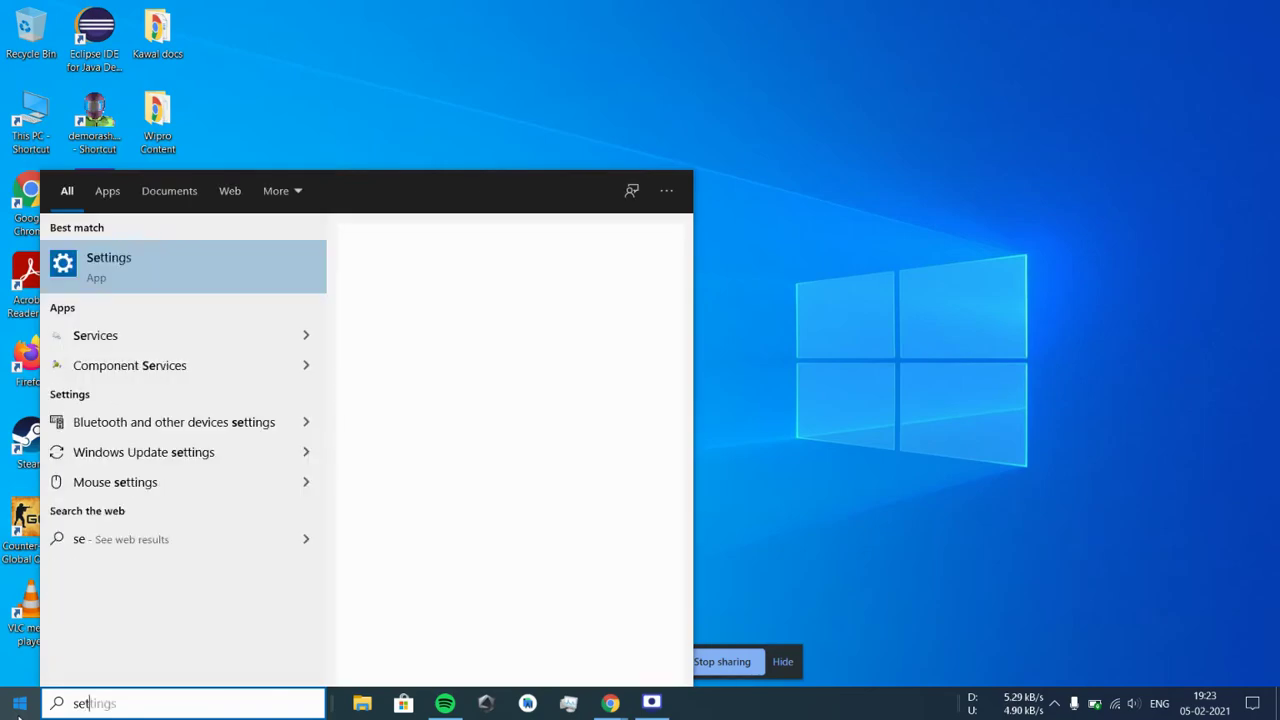
pyautogui.write('tii')
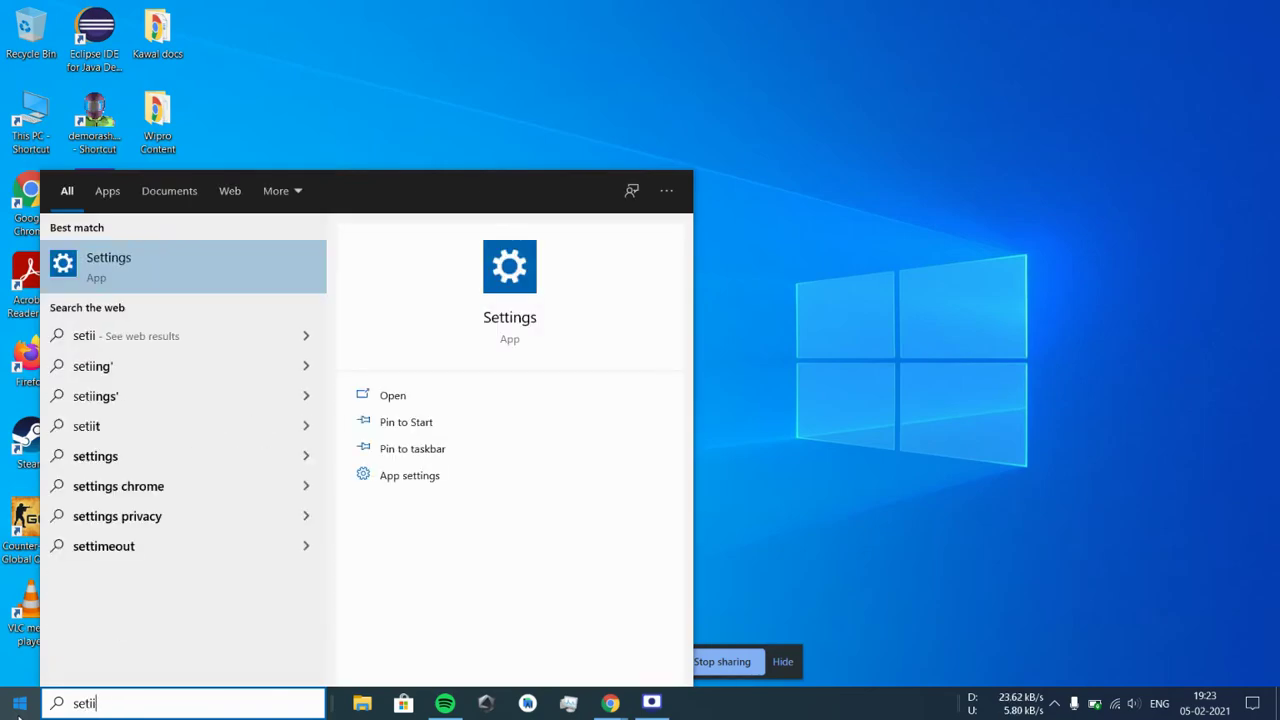
pyautogui.press('Return')
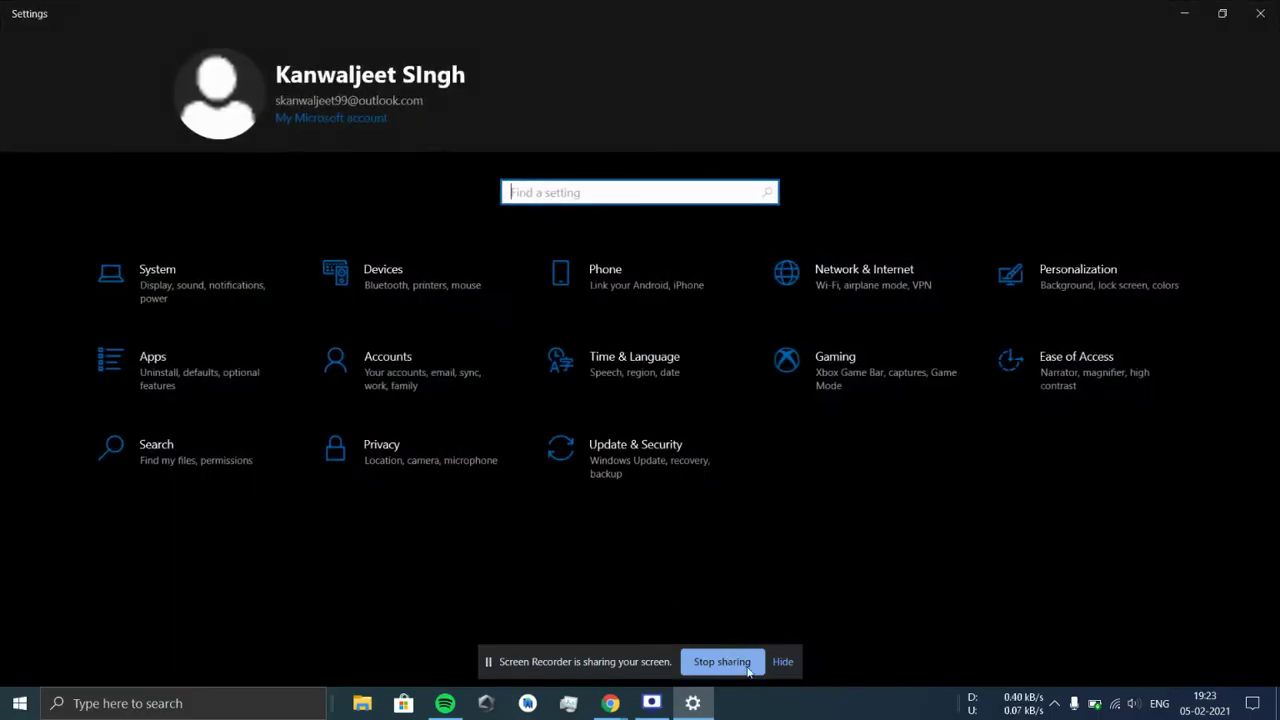
pyautogui.click(784, 662)
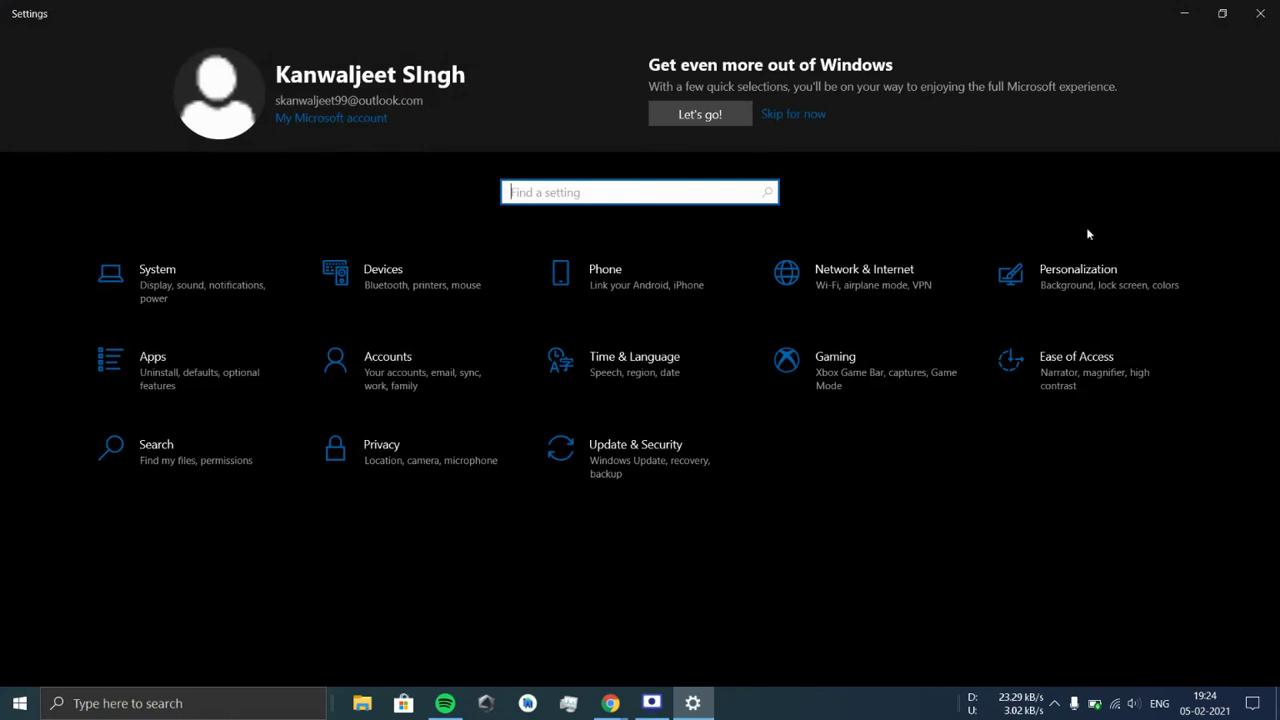
pyautogui.click(1085, 288)
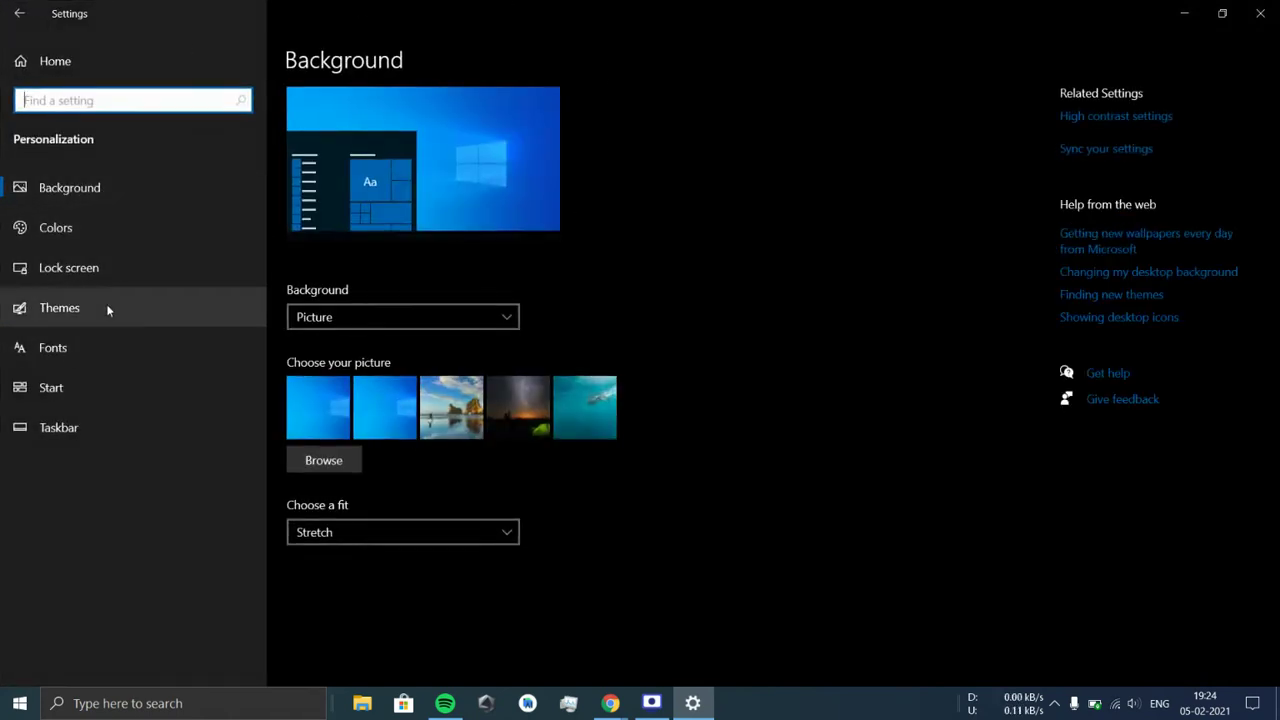
pyautogui.click(120, 387)
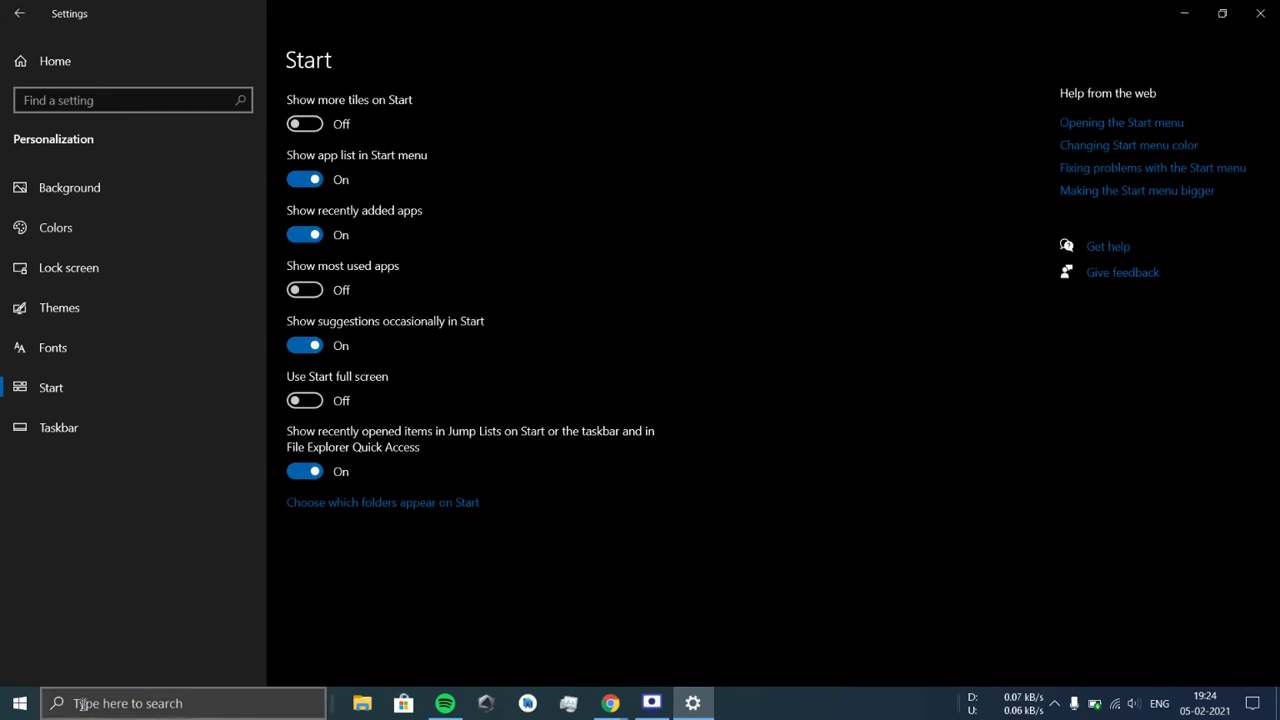
# Turn on "Show more tiles on Start", compare the Start menu's width, and turn the option off again
pyautogui.click(18, 706)
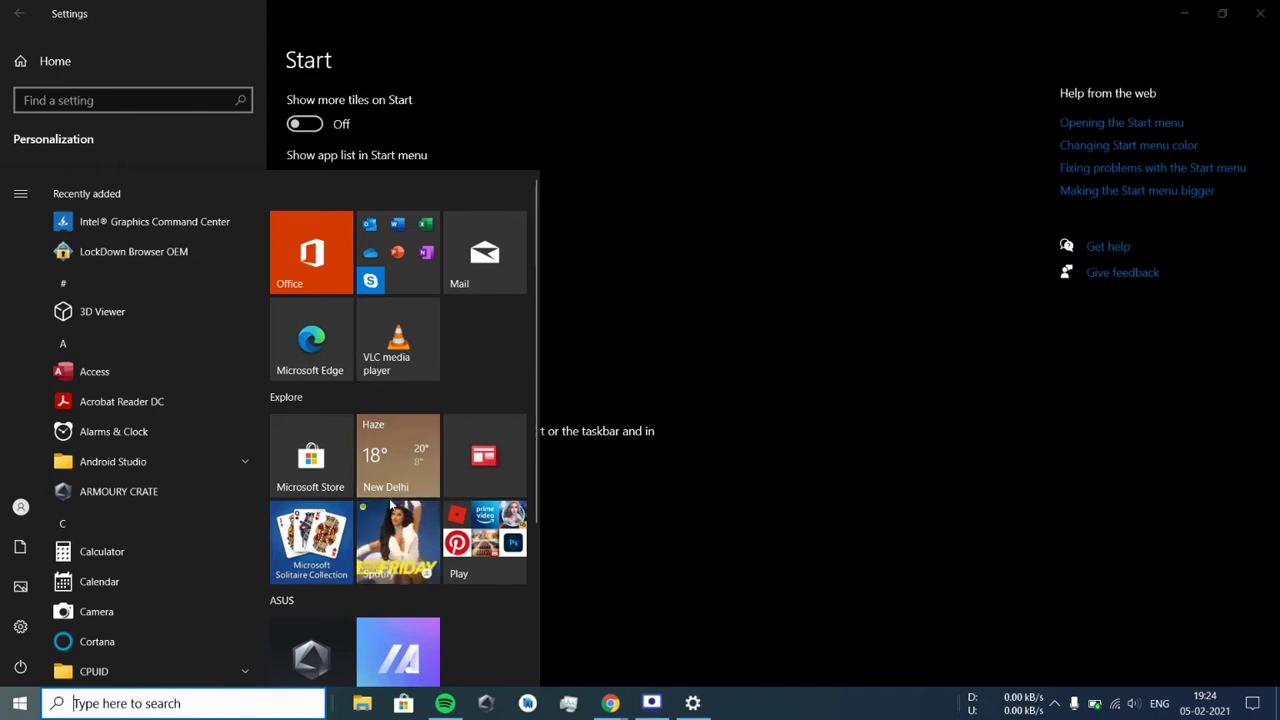
pyautogui.click(590, 340)
pyautogui.click(295, 133)
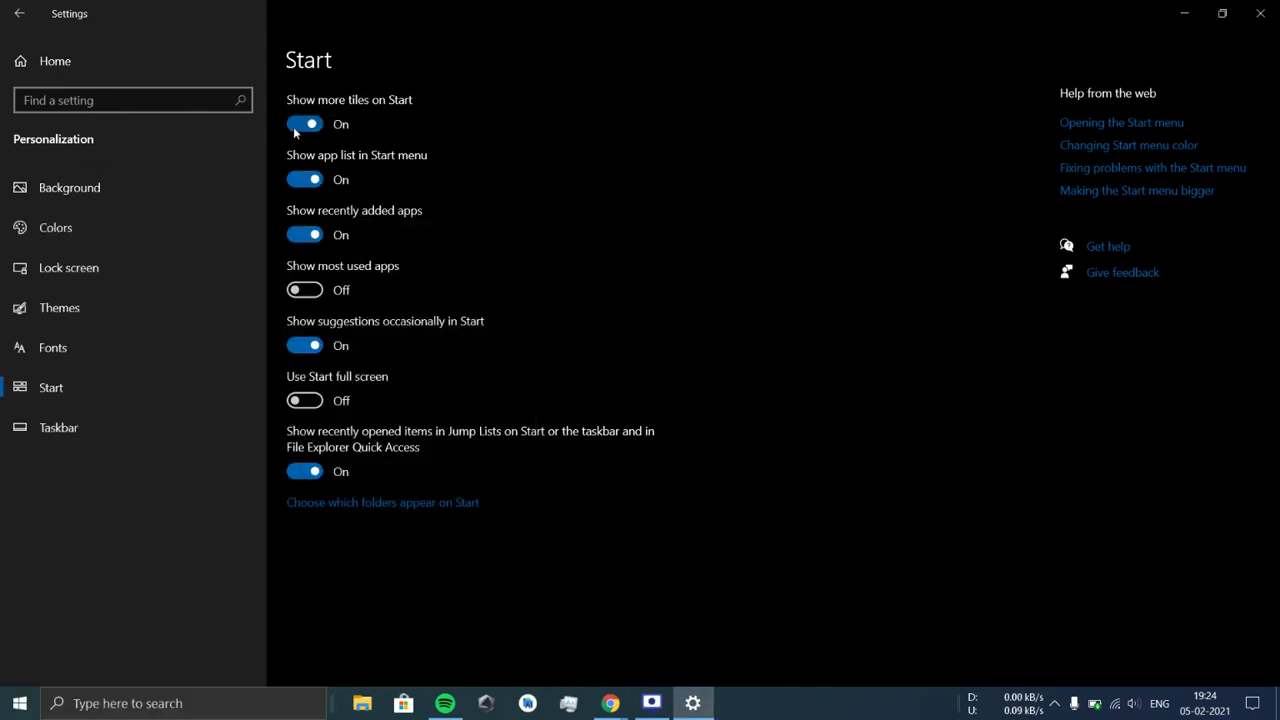
pyautogui.click(4, 698)
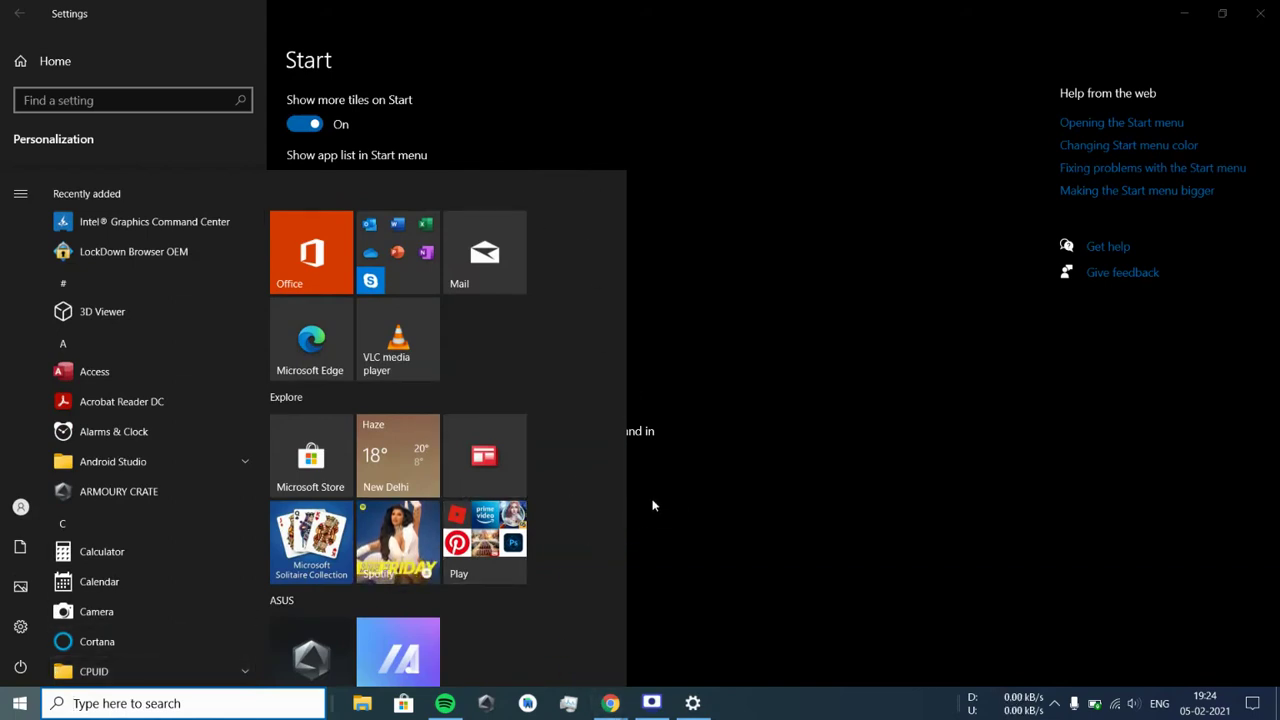
pyautogui.click(770, 310)
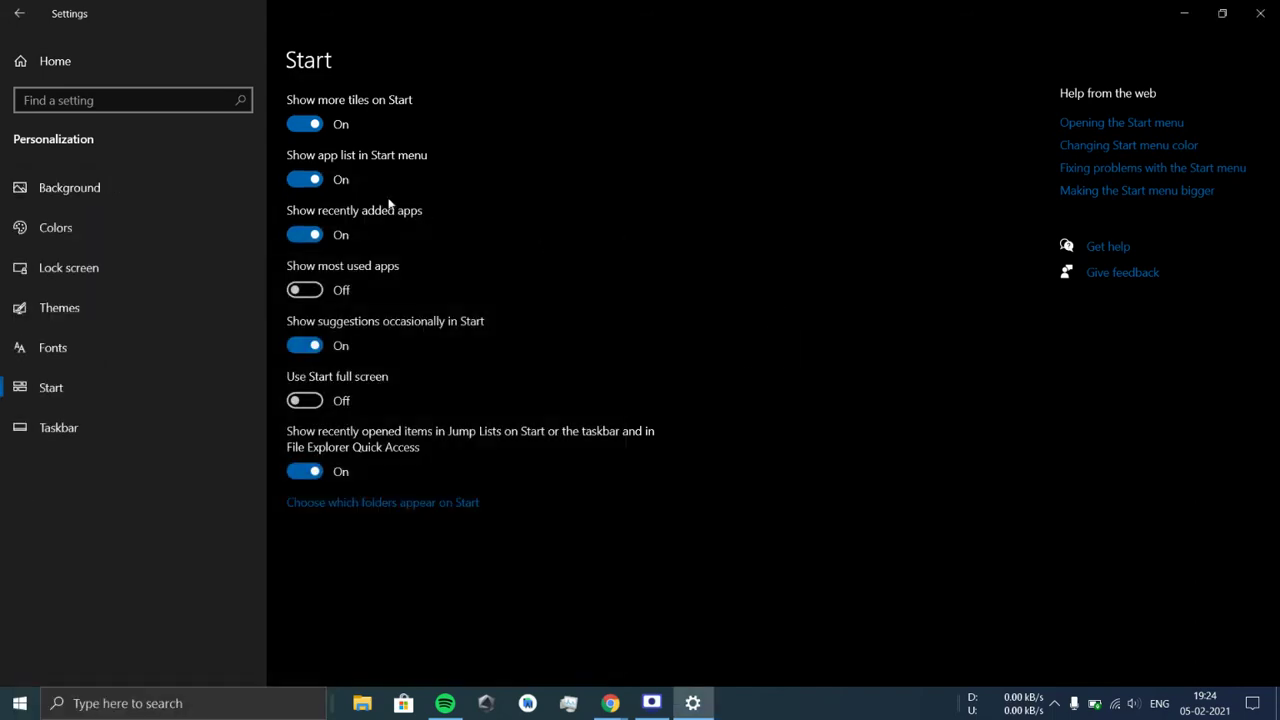
pyautogui.click(304, 122)
# Browse the alphabetical app list in the Start menu and close the menu
pyautogui.click(20, 703)
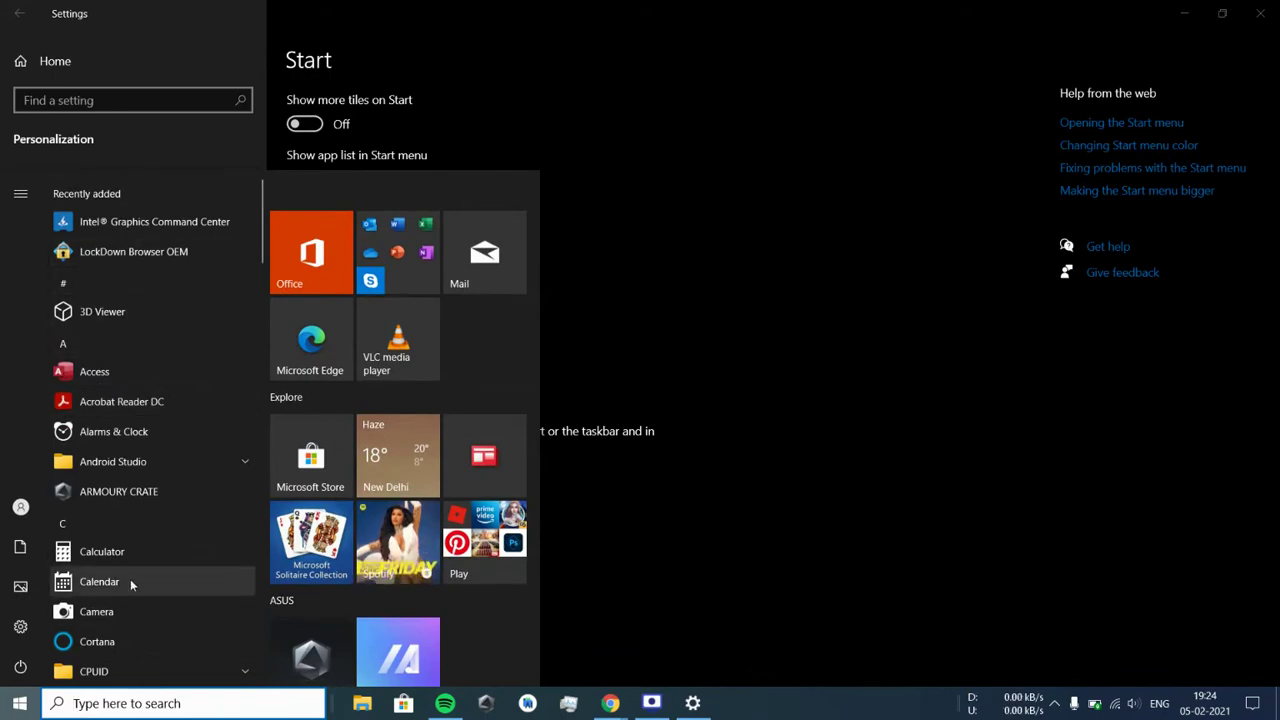
pyautogui.scroll(-15, 135, 450)
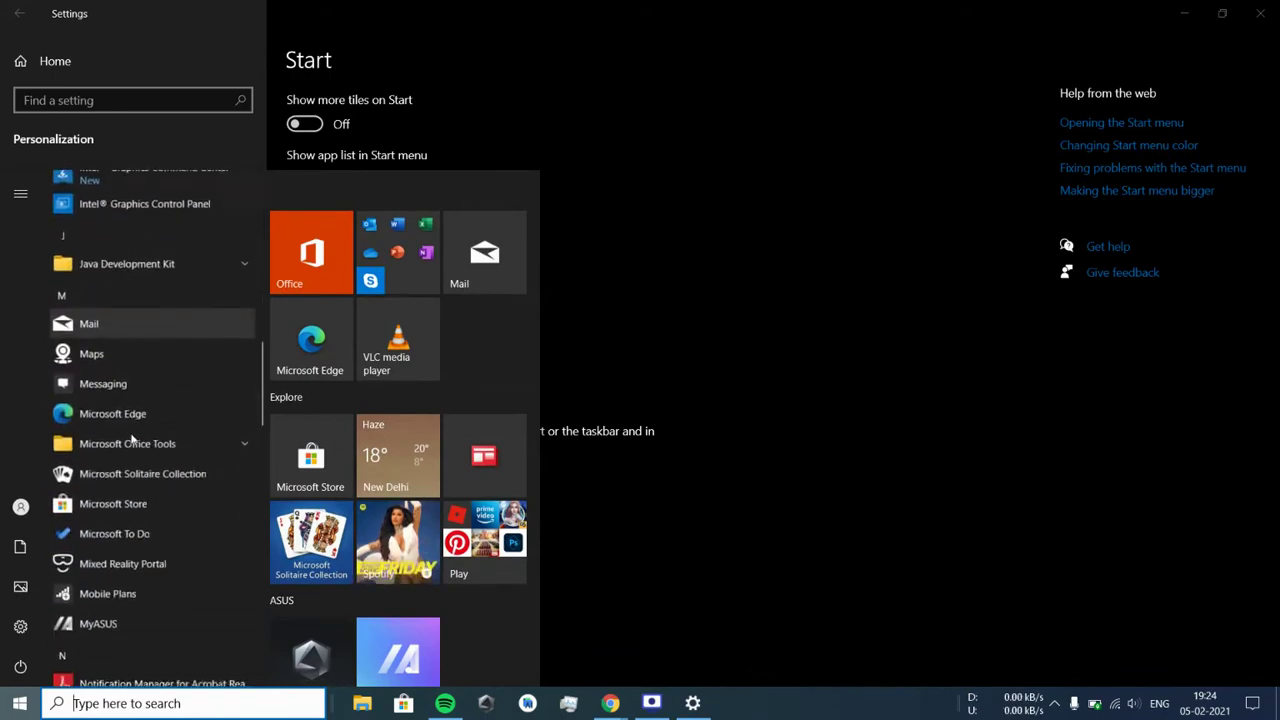
pyautogui.scroll(-1, 132, 439)
pyautogui.scroll(-3, 132, 439)
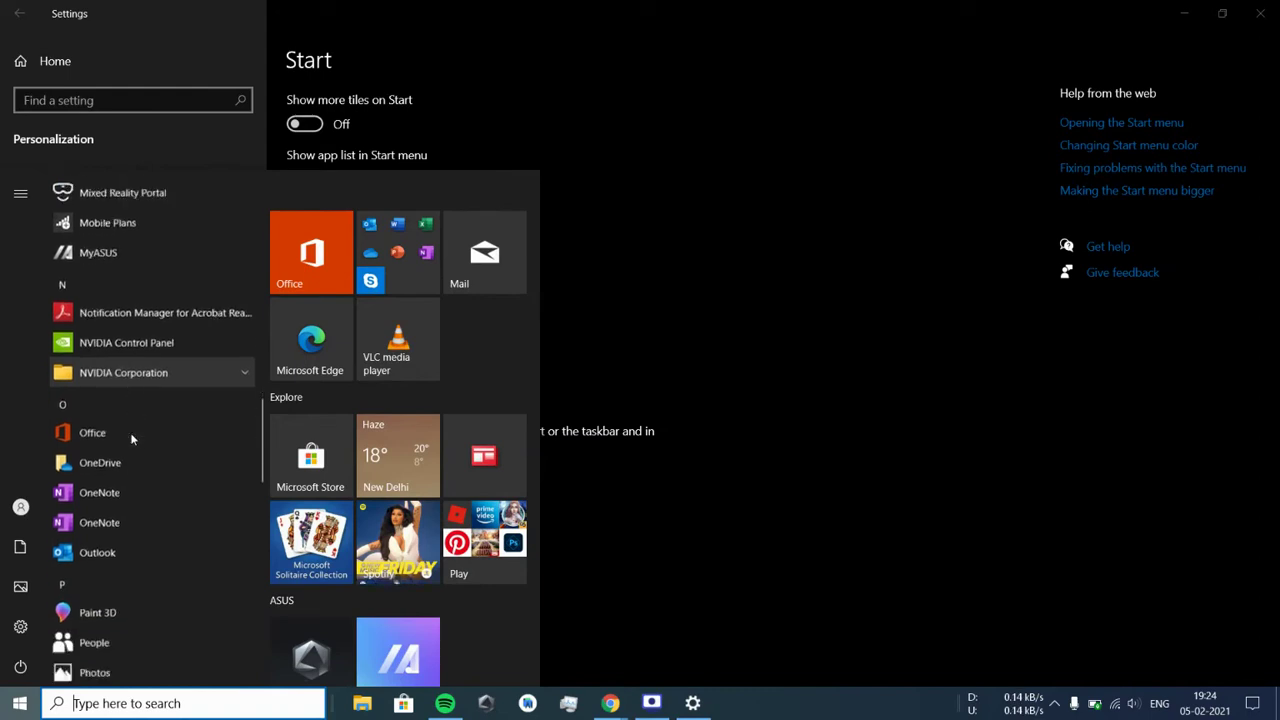
pyautogui.click(588, 334)
# Turn off "Show app list in Start menu", check the Start menu without the list, and turn the option back on
pyautogui.click(318, 186)
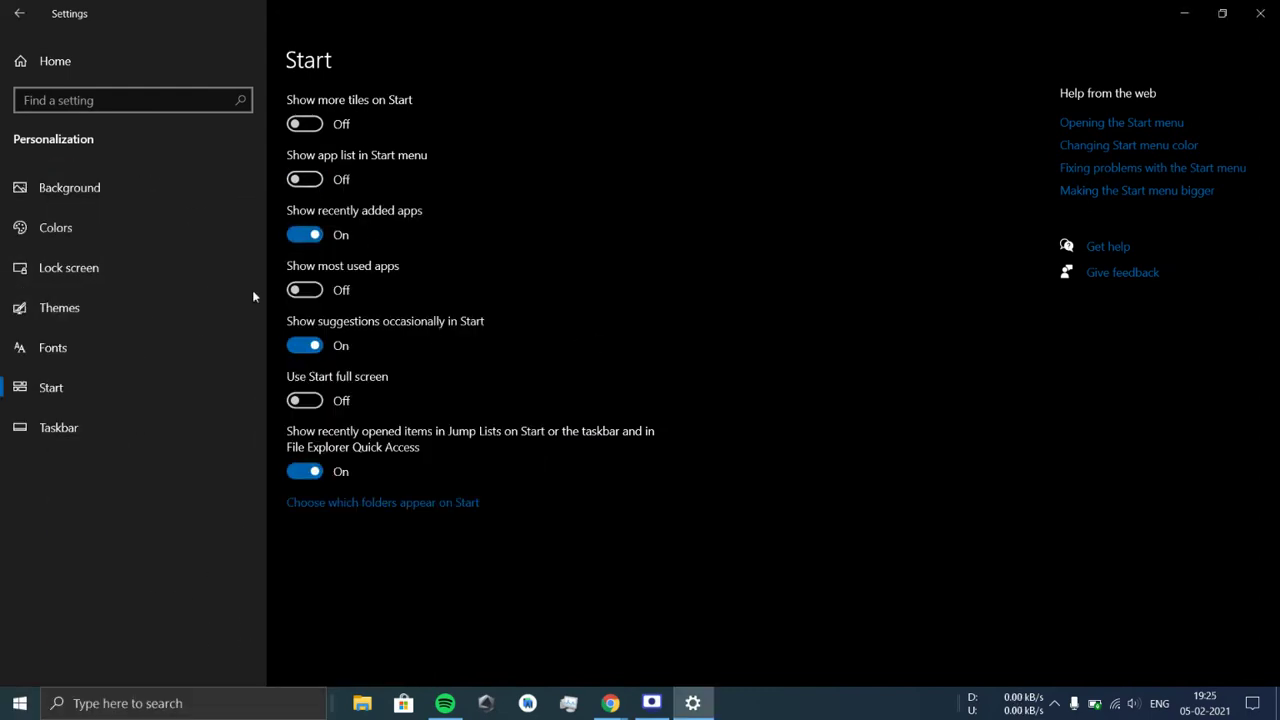
pyautogui.click(20, 703)
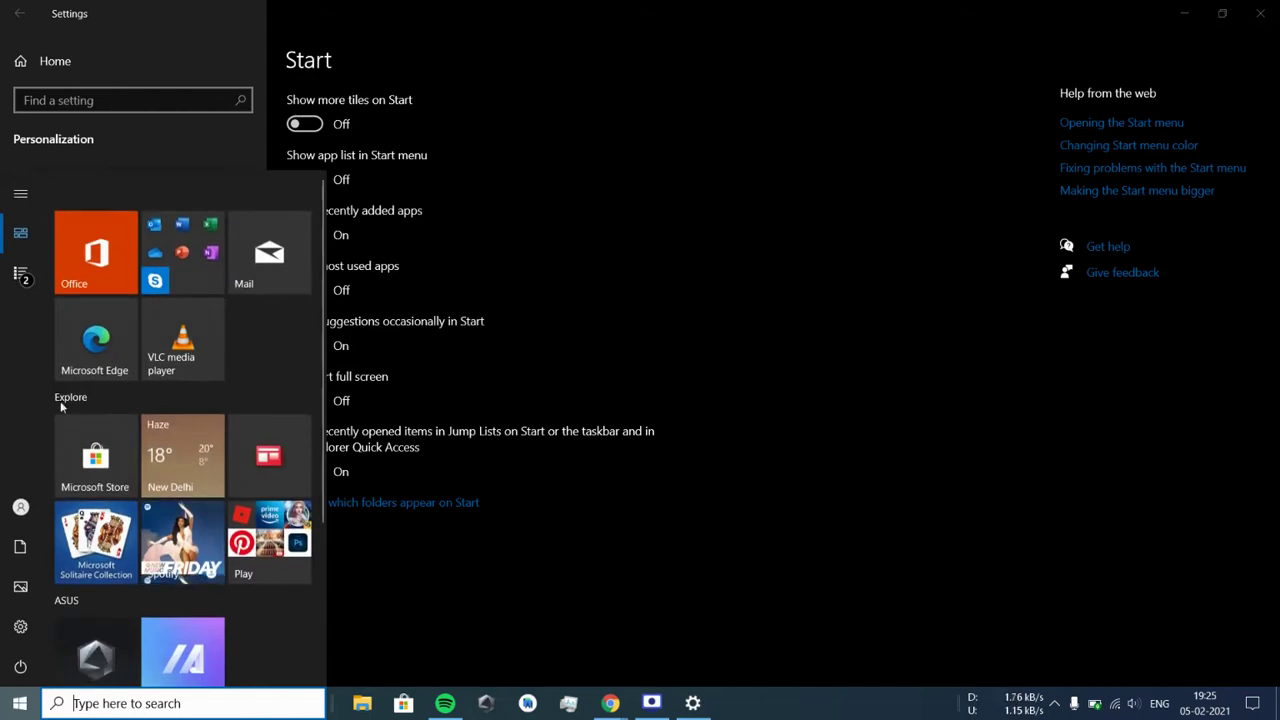
pyautogui.moveTo(3, 648)
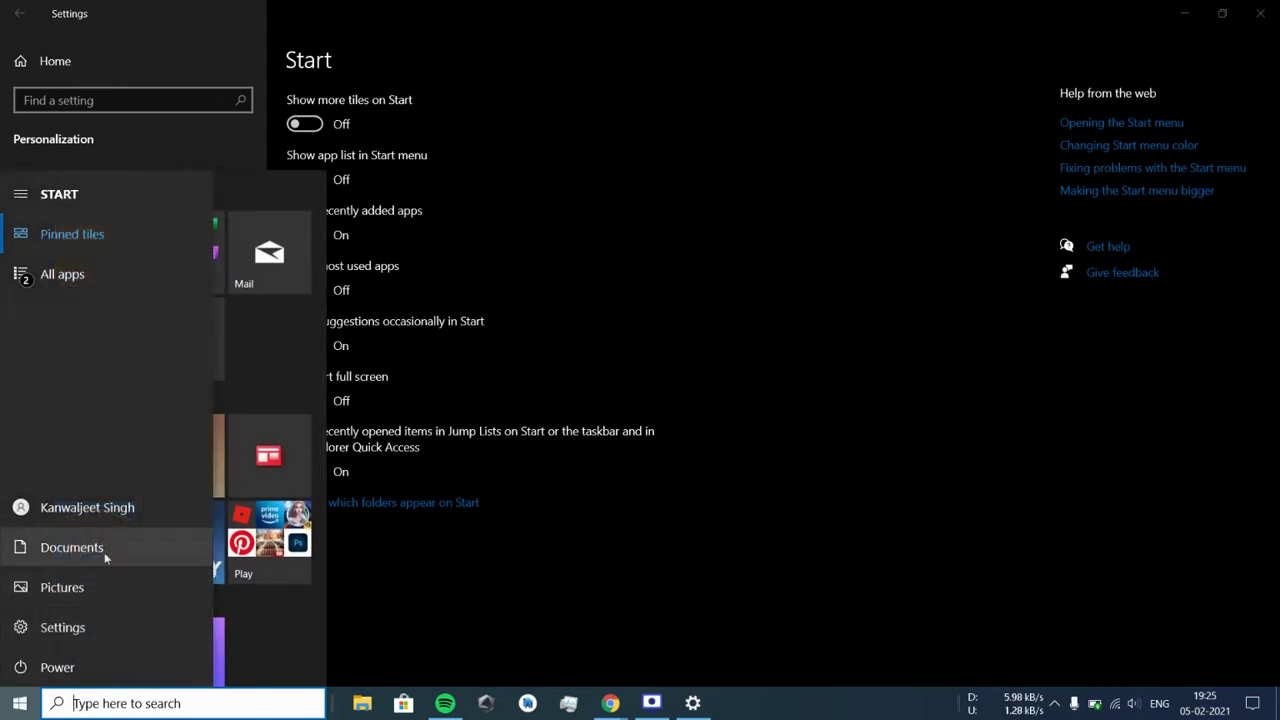
pyautogui.click(503, 279)
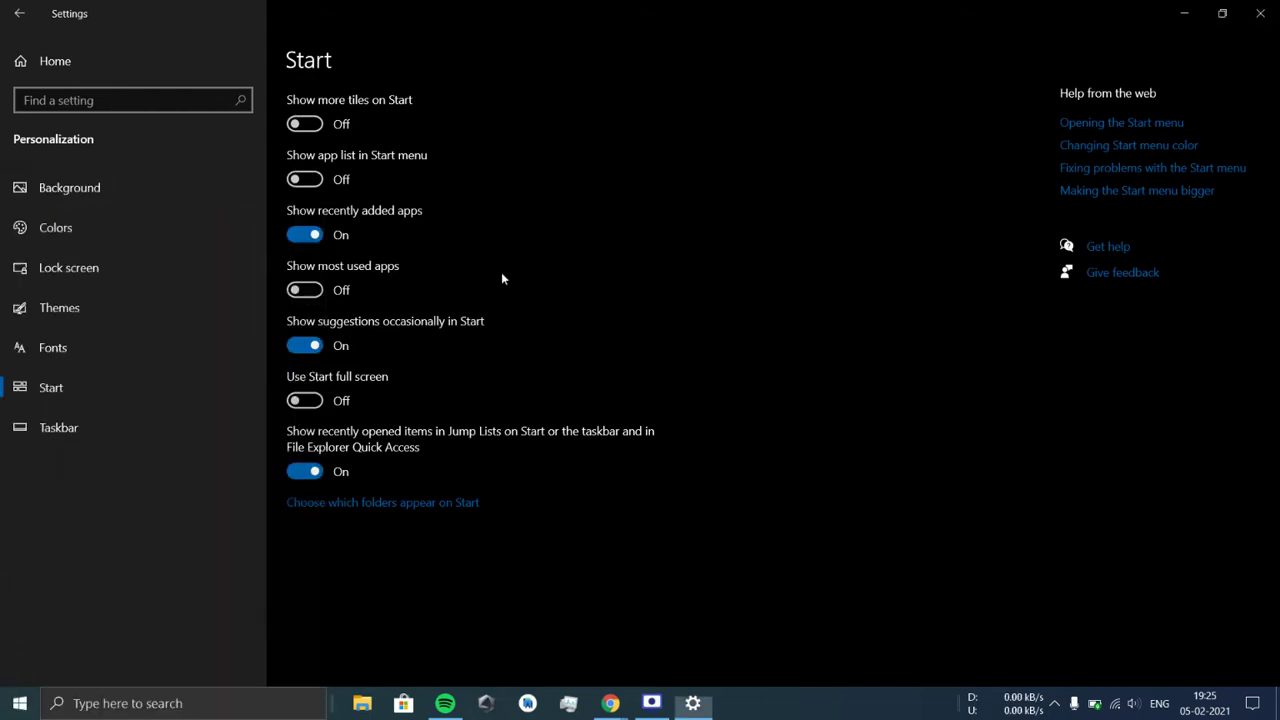
pyautogui.click(305, 179)
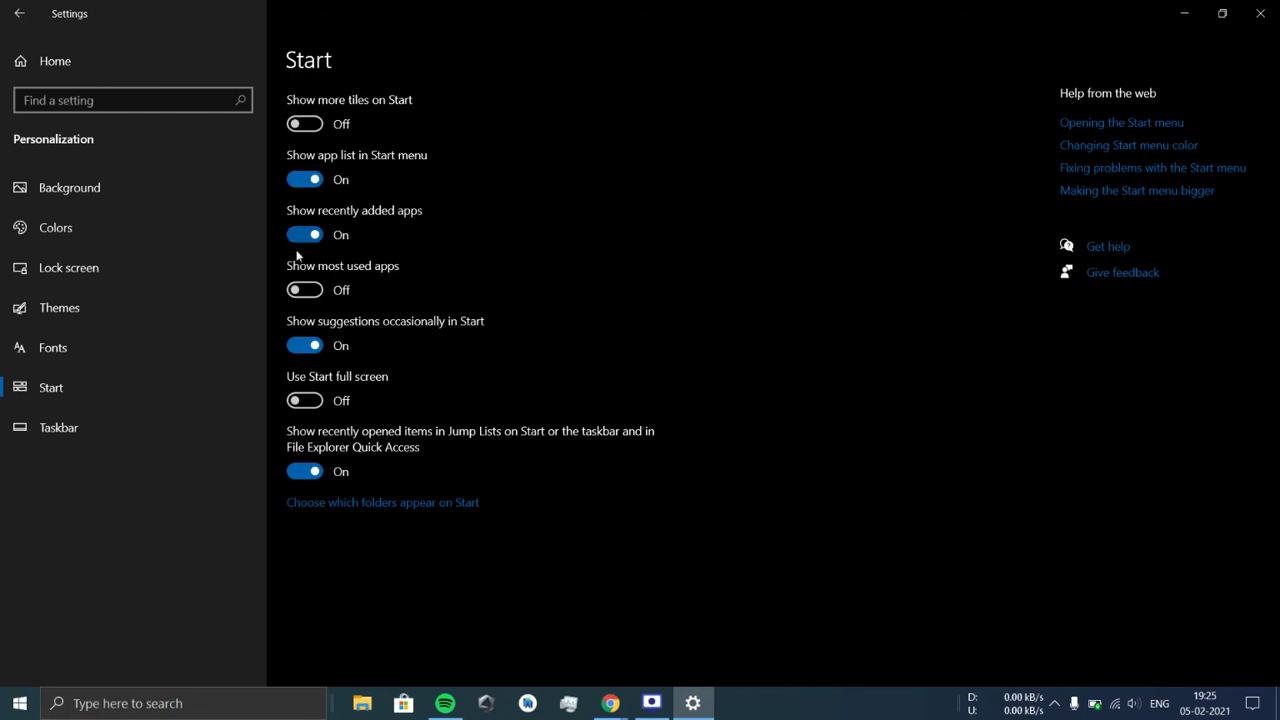
# Check the recently added apps in the Start menu, then turn on "Show most used apps" and review the most used list
pyautogui.press('super')
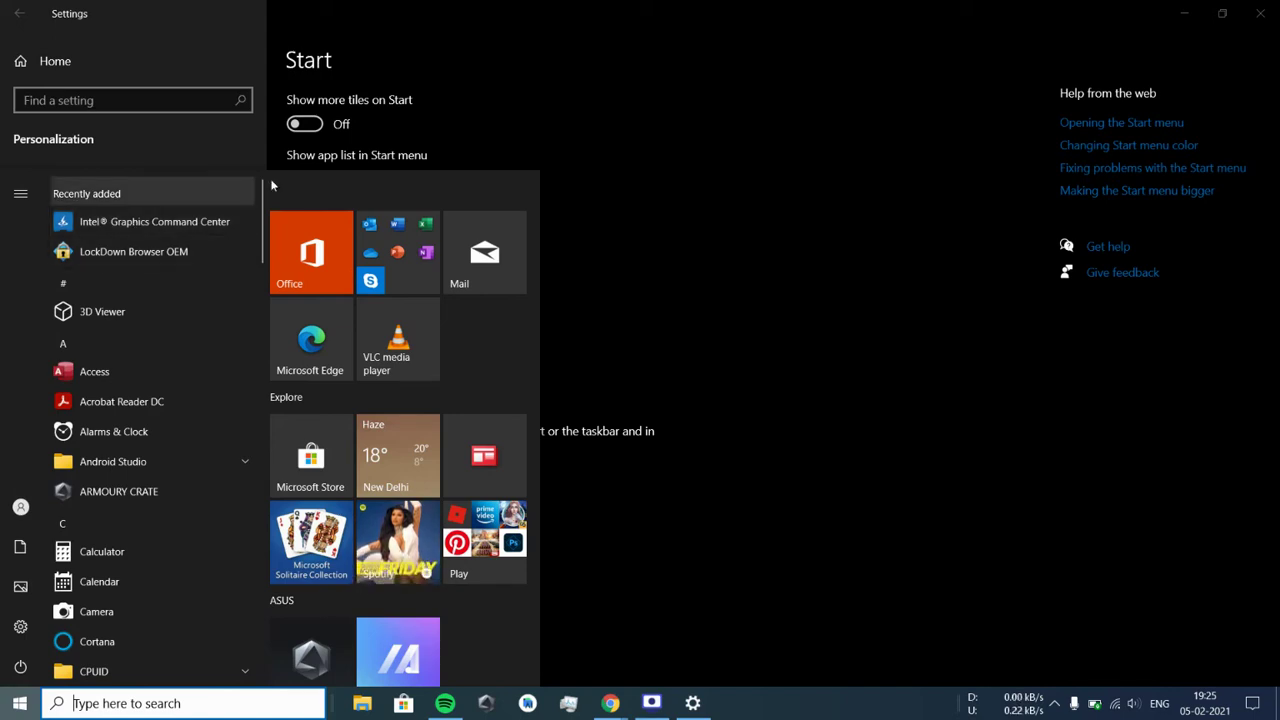
pyautogui.click(550, 150)
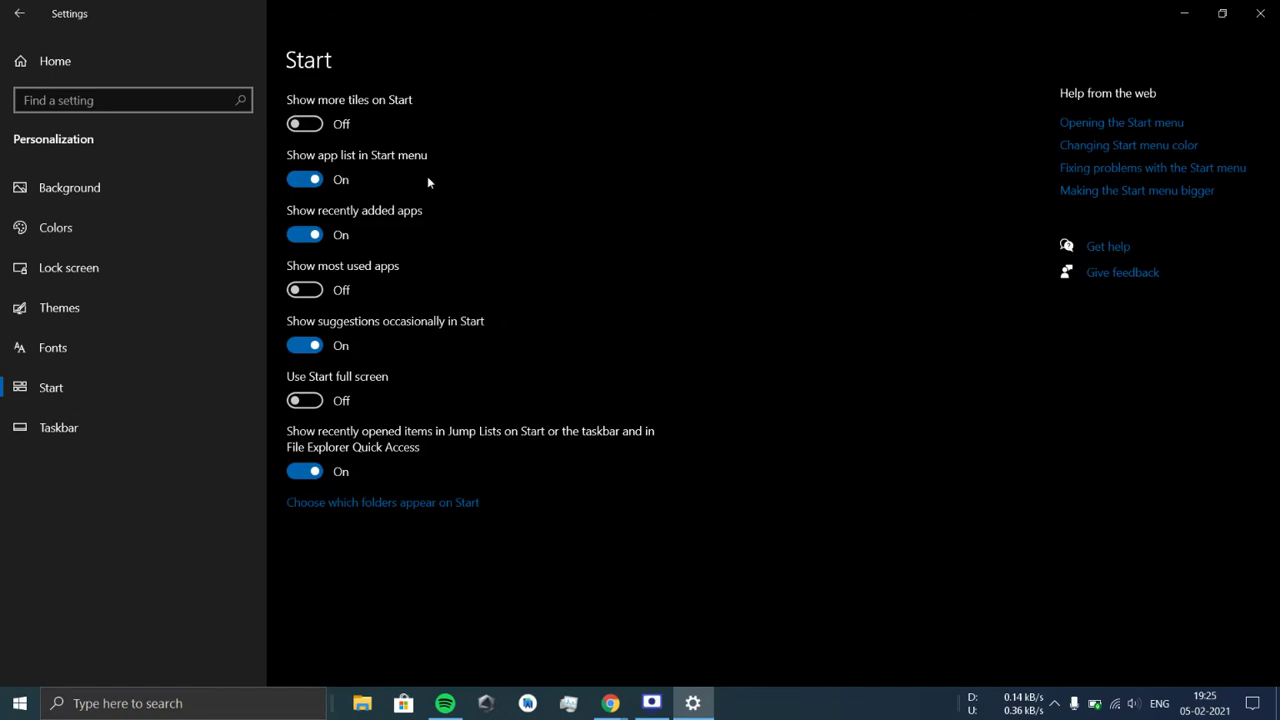
pyautogui.click(312, 291)
pyautogui.click(20, 703)
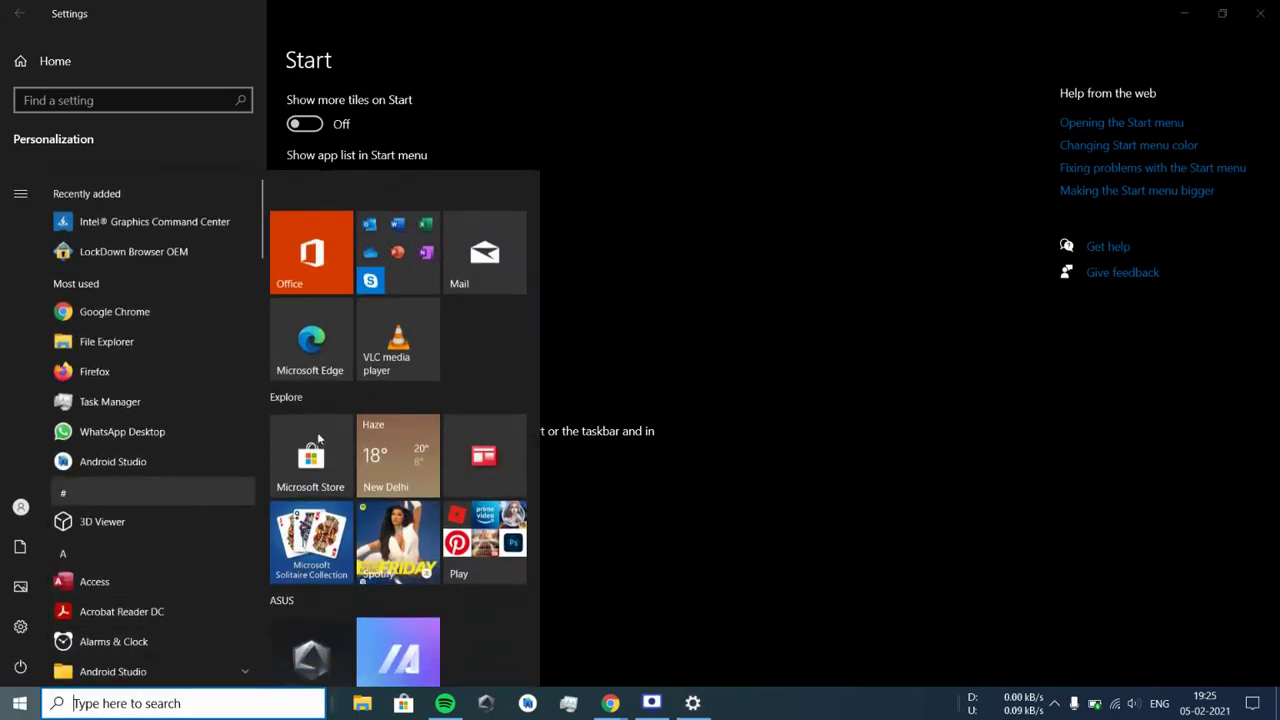
pyautogui.scroll(-1, 433, 336)
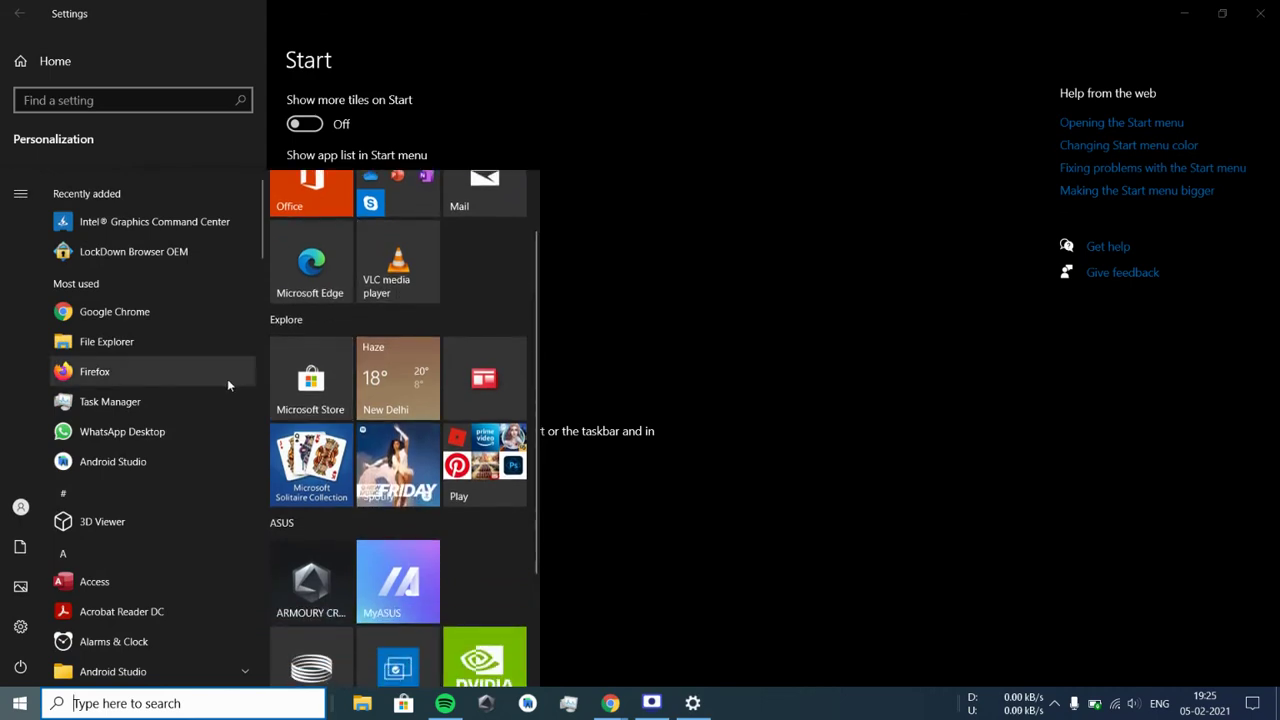
pyautogui.scroll(-1, 227, 378)
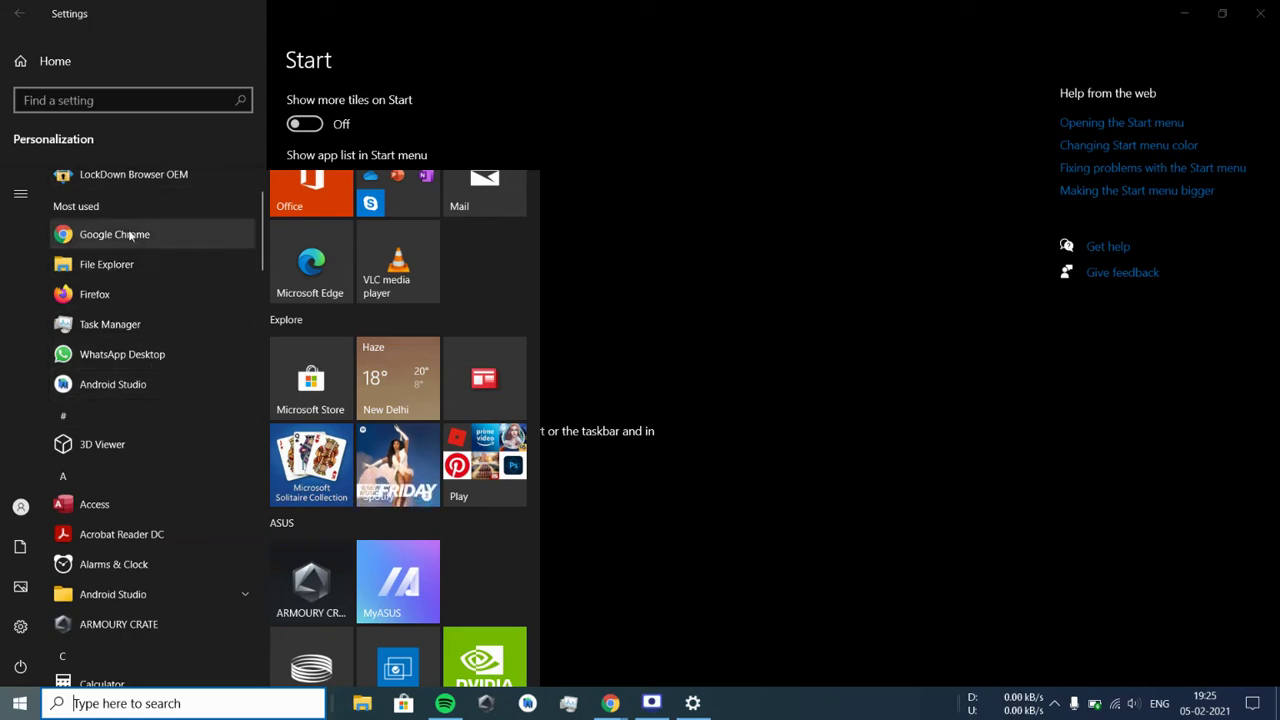
pyautogui.click(726, 318)
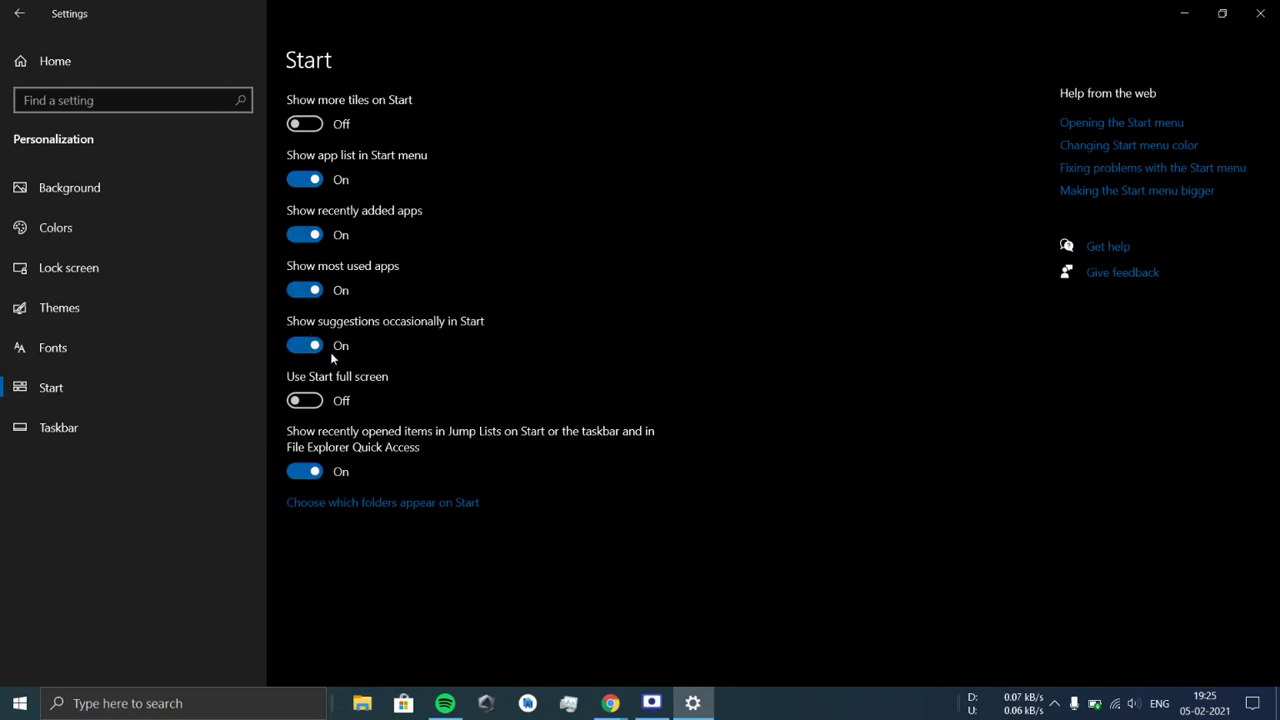
# Turn off "Show most used apps" and check the Start menu's app list
pyautogui.click(310, 292)
pyautogui.press('super')
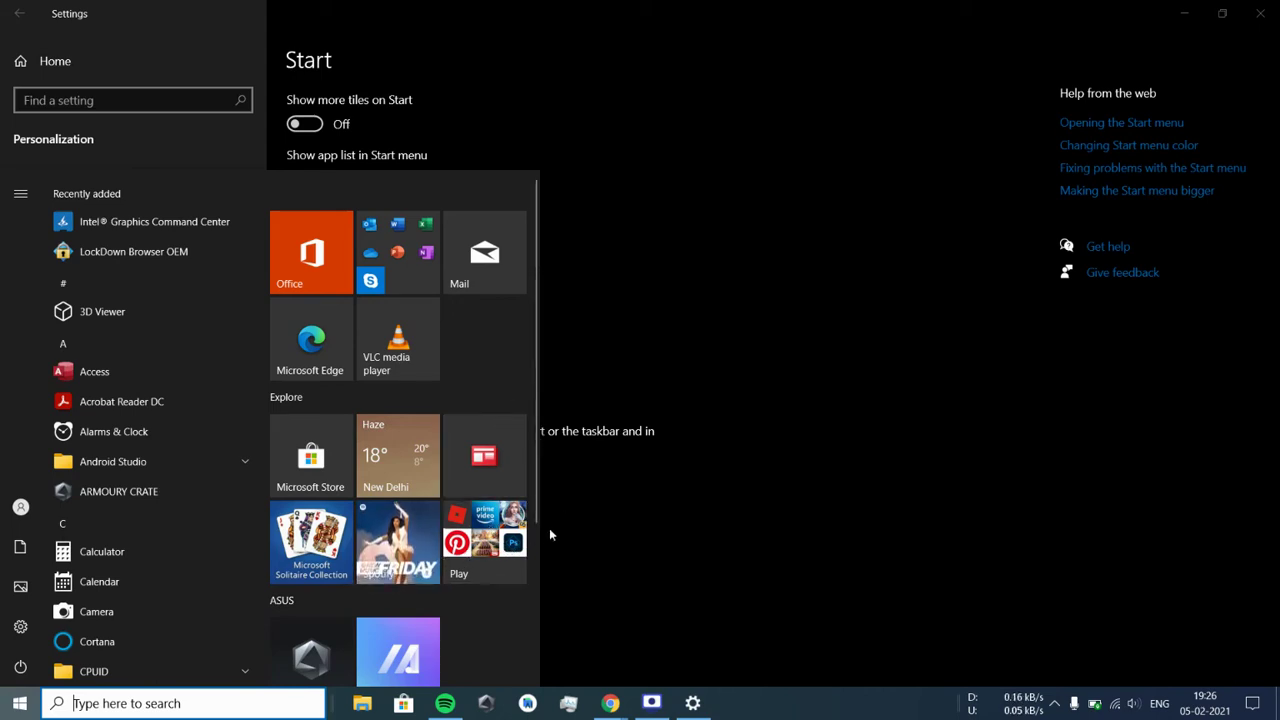
pyautogui.click(628, 551)
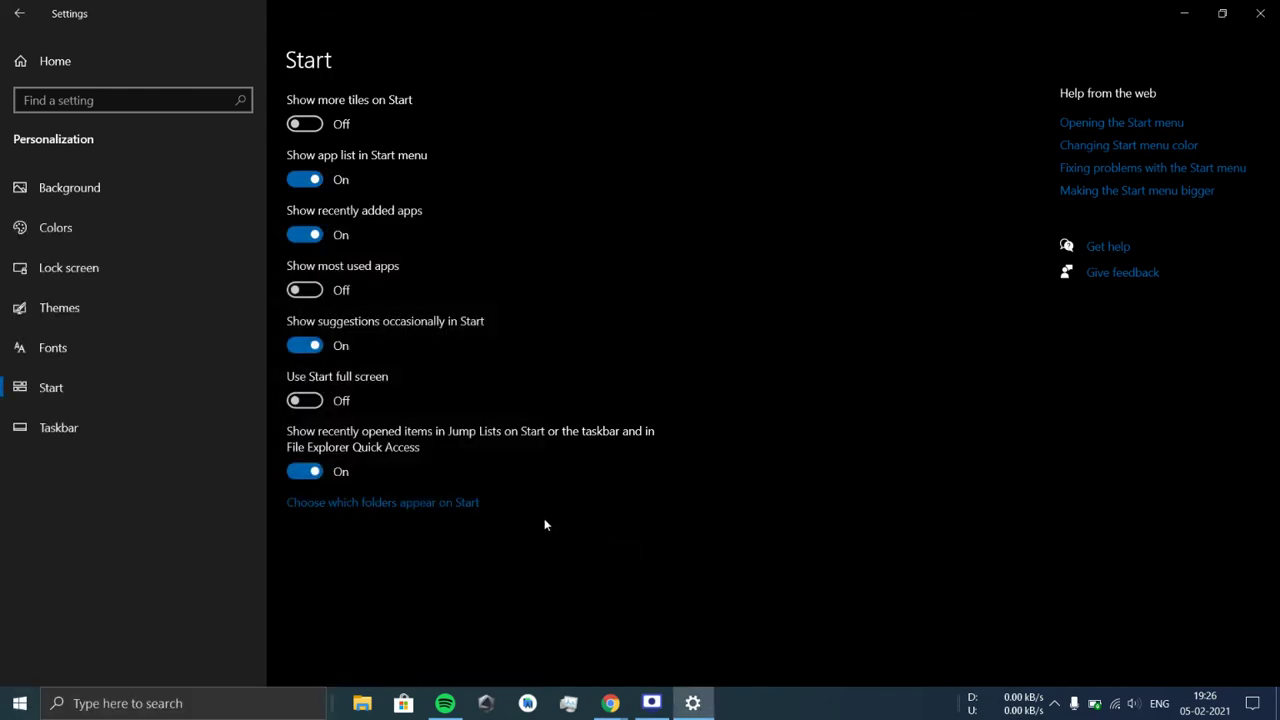
# Turn on "Use Start full screen" and browse the all apps list in the full-screen Start menu
pyautogui.click(309, 404)
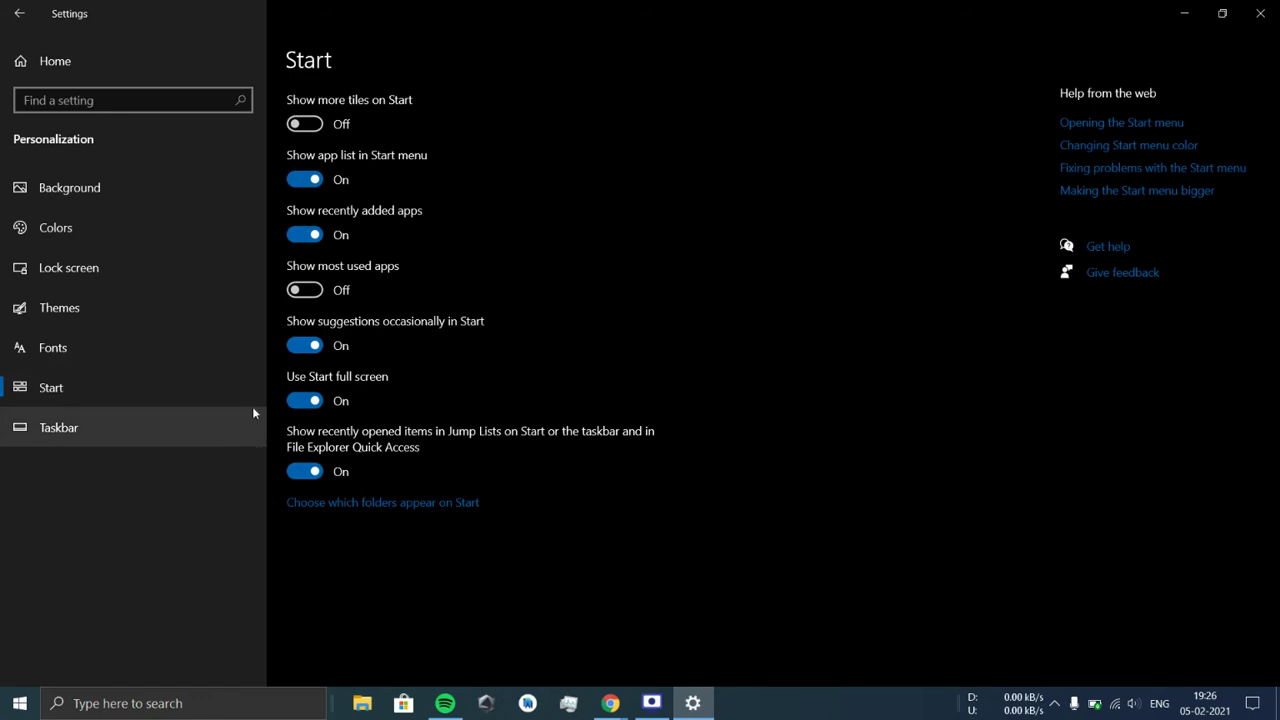
pyautogui.click(24, 700)
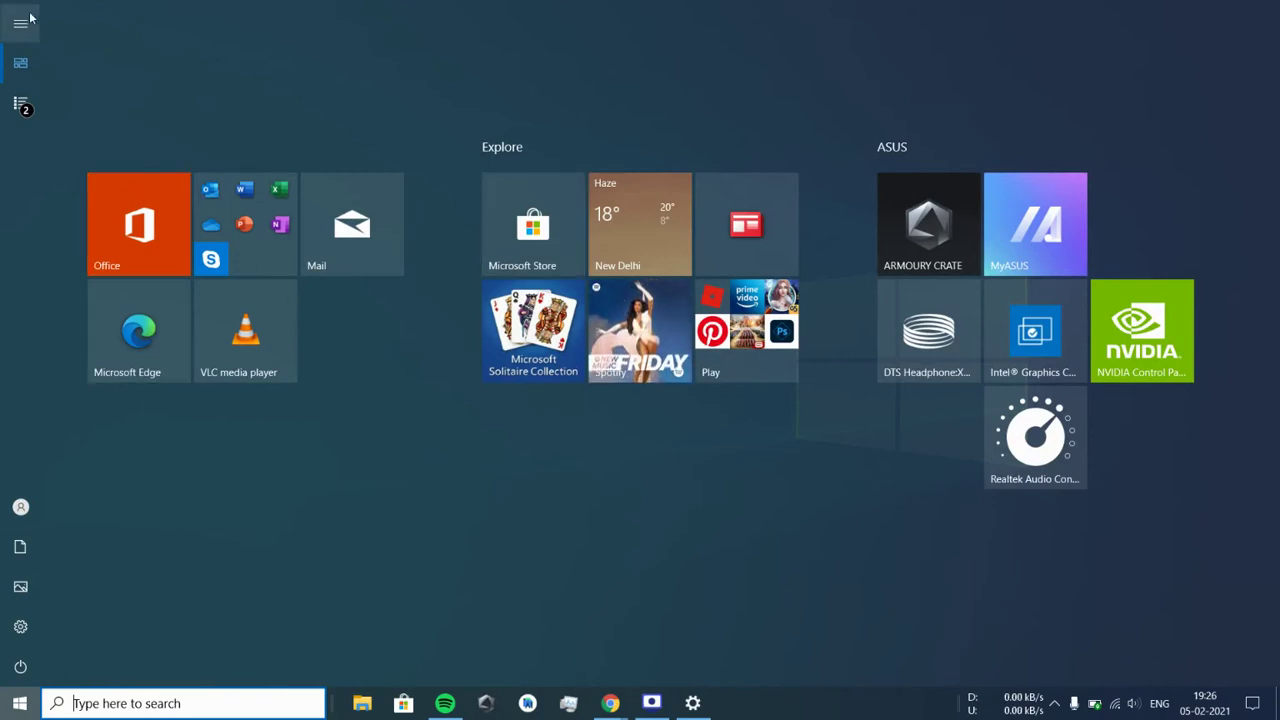
pyautogui.moveTo(22, 104)
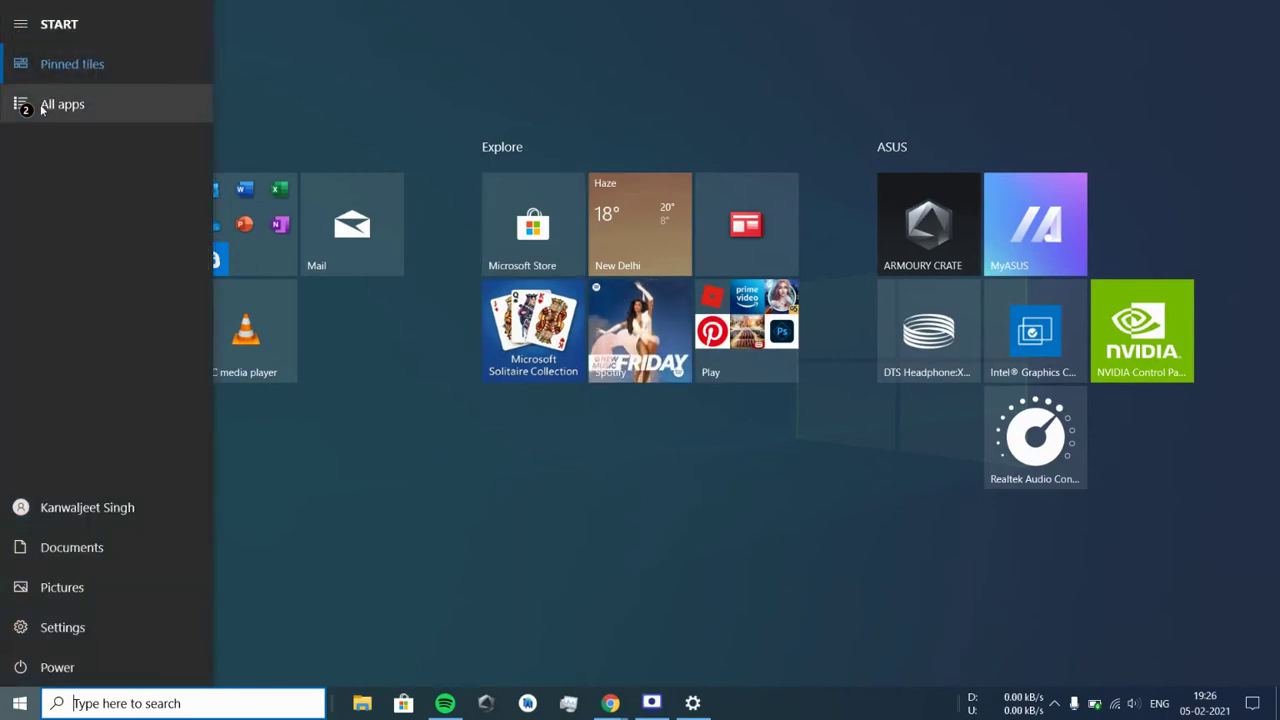
pyautogui.click(42, 106)
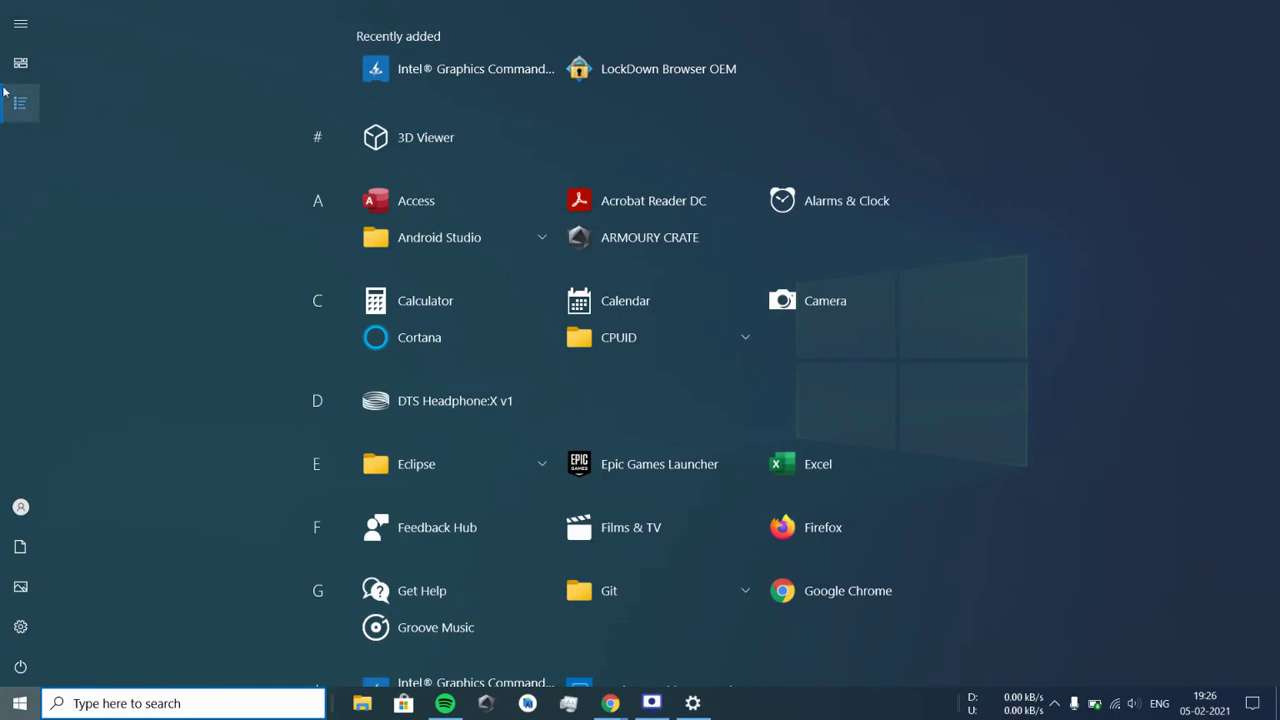
pyautogui.scroll(-5, 500, 250)
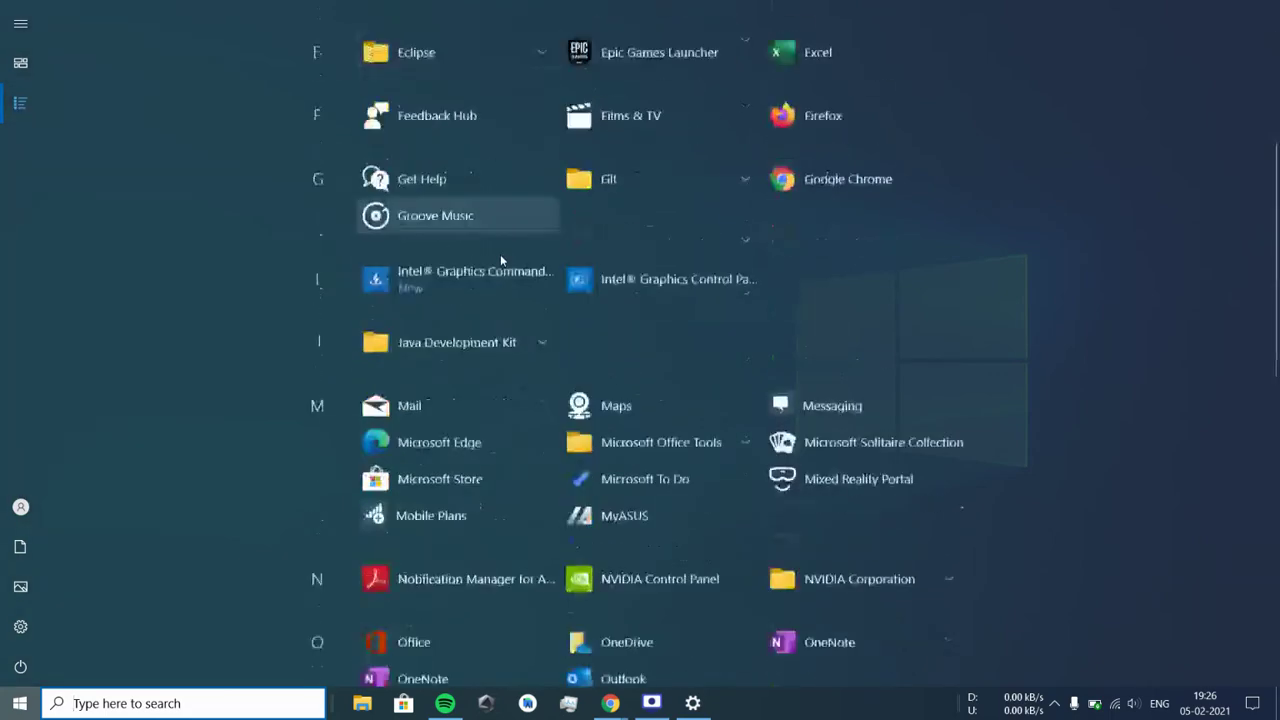
pyautogui.scroll(-8, 500, 254)
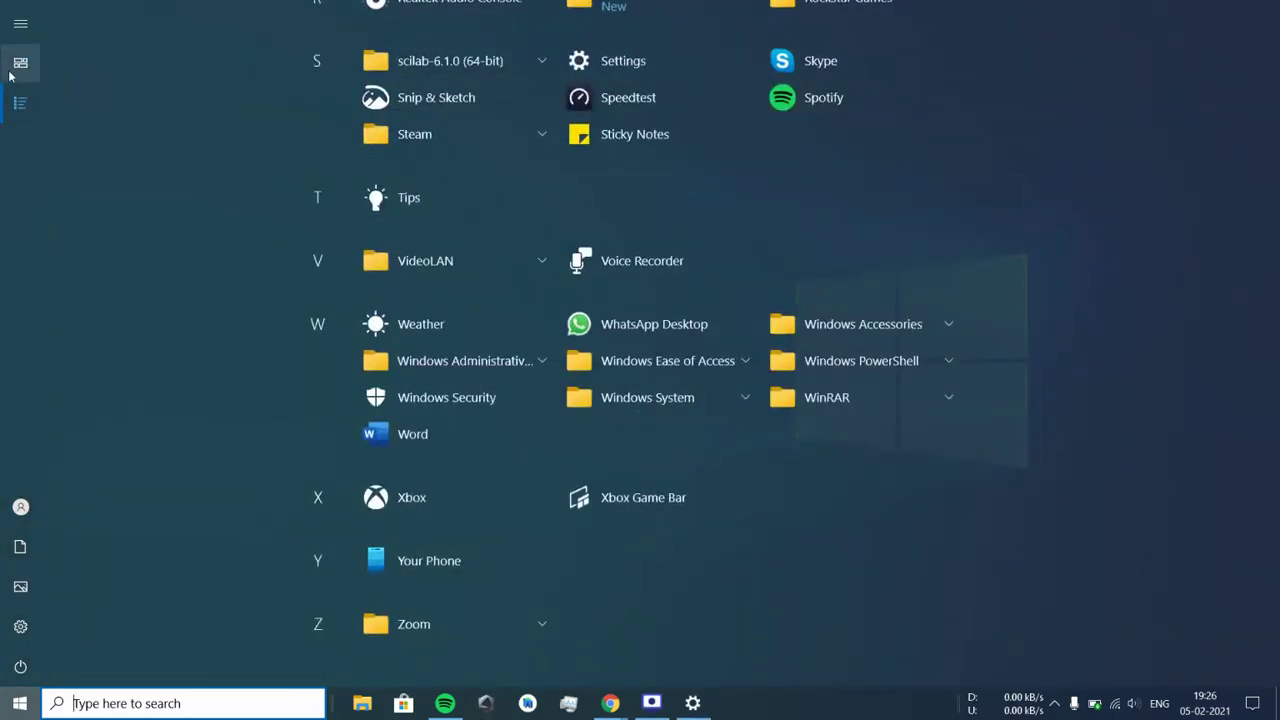
# View the pinned tiles in the full-screen Start menu, then return to the Start settings and turn off "Use Start full screen"
pyautogui.click(12, 70)
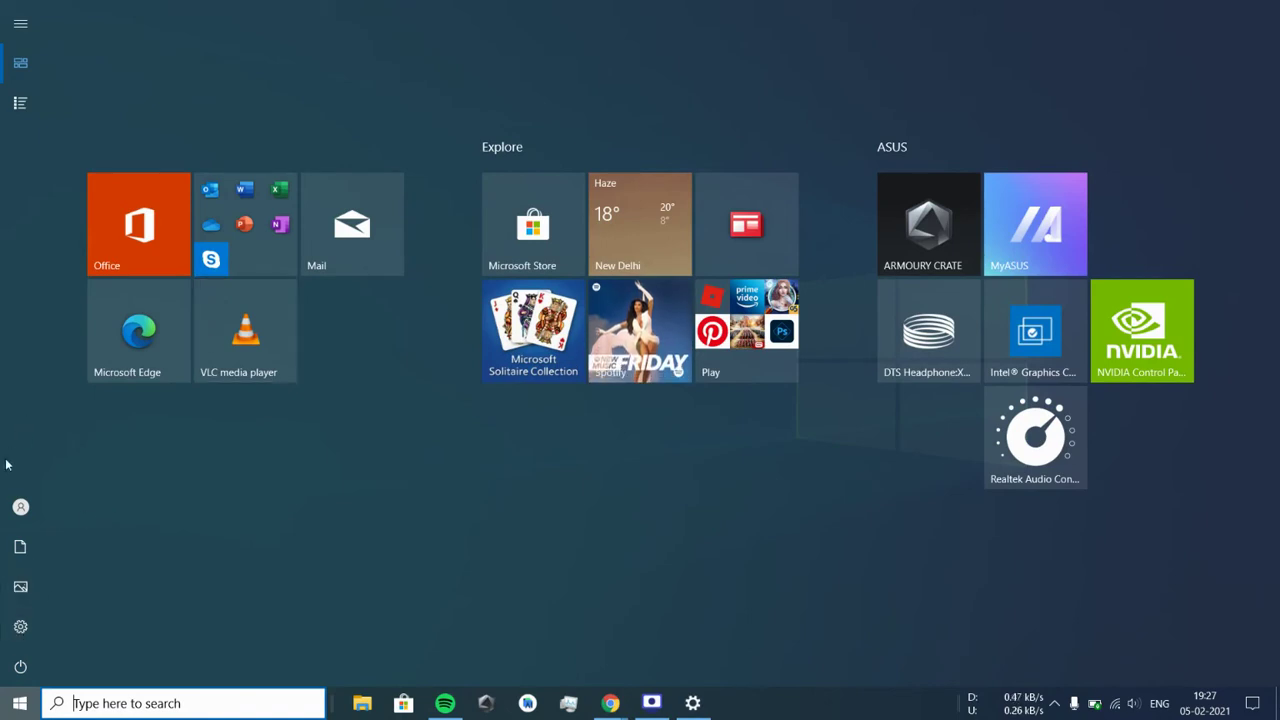
pyautogui.moveTo(12, 626)
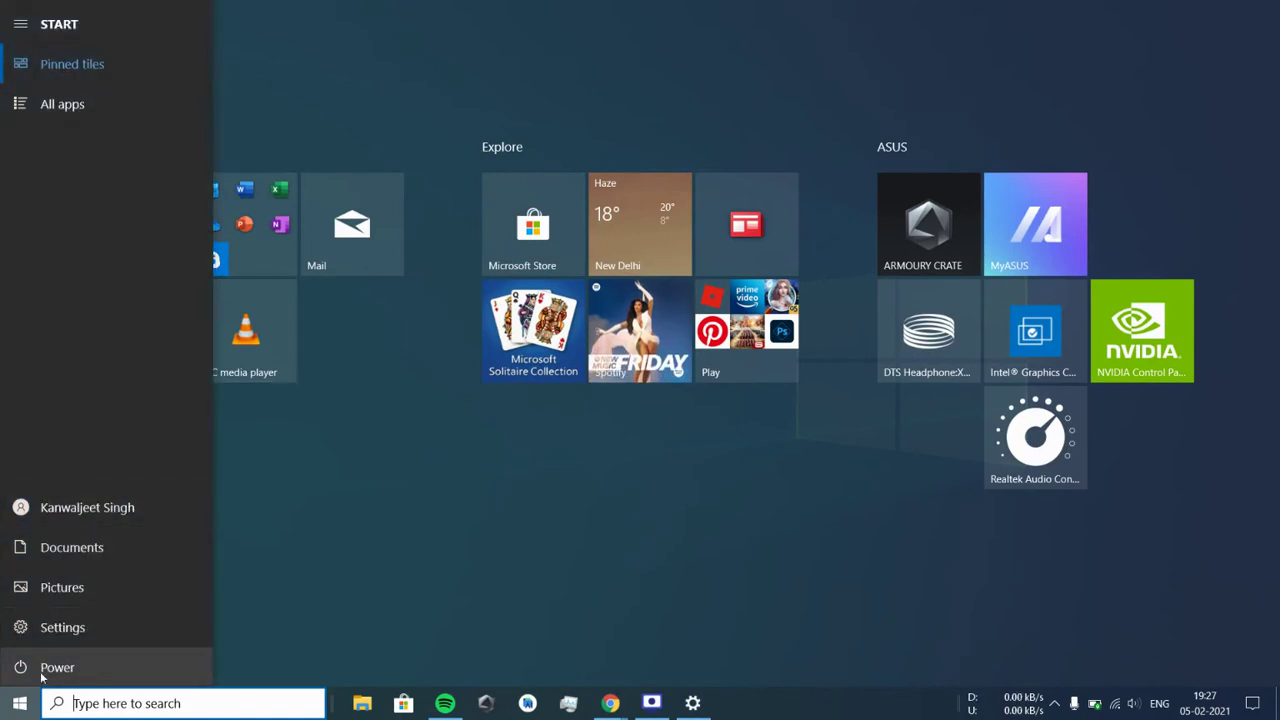
pyautogui.click(157, 626)
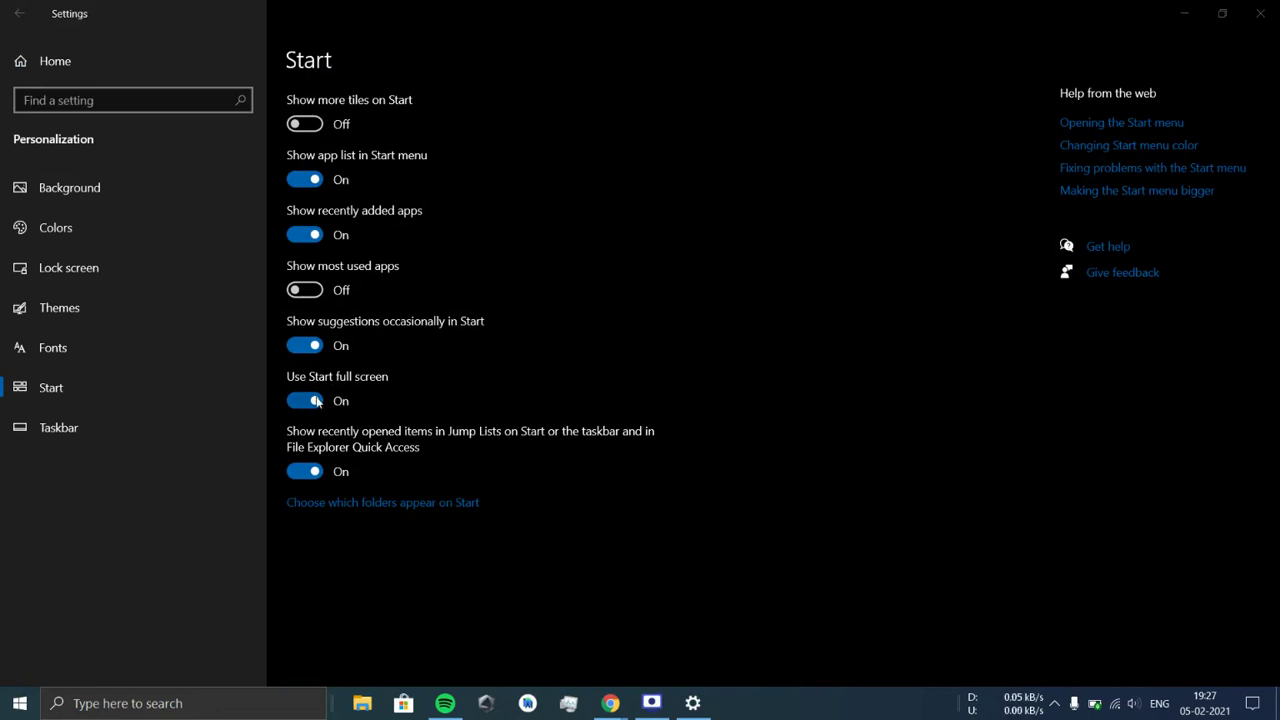
pyautogui.click(326, 400)
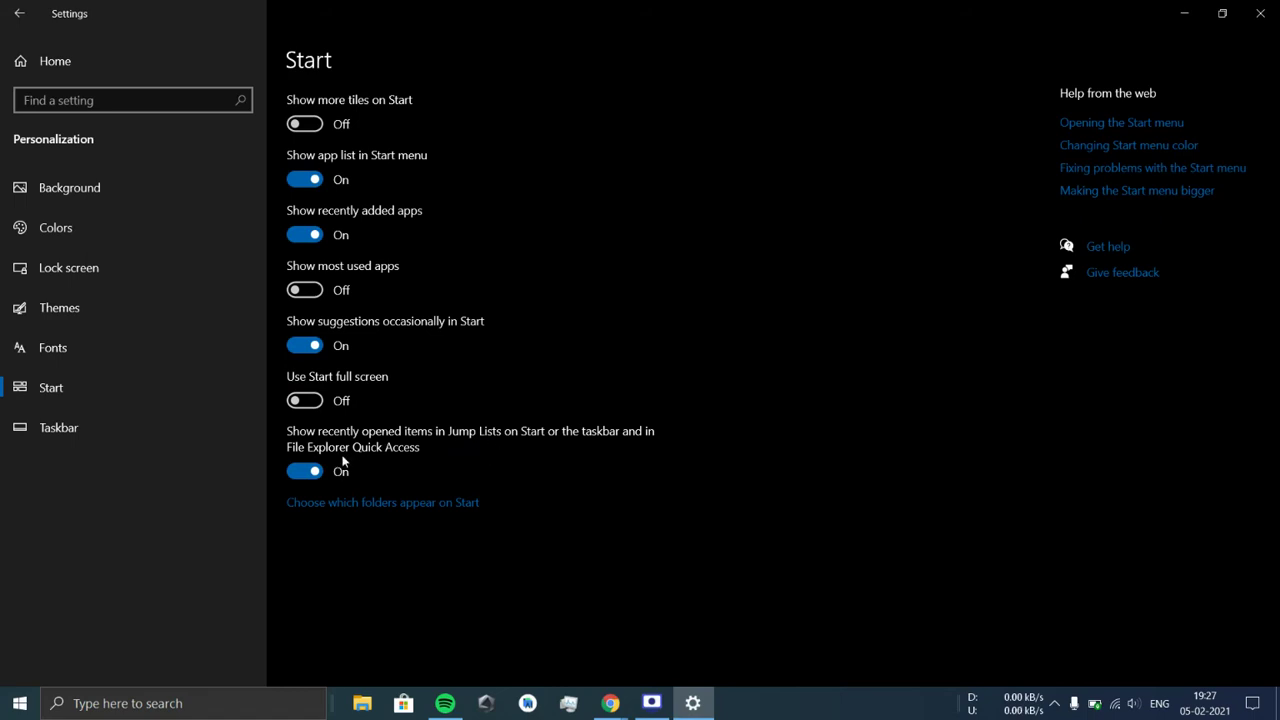
# Open the Taskbar personalization settings and toggle "Lock the taskbar" on and off twice, trying the taskbar's resize handle while unlocked
pyautogui.click(170, 426)
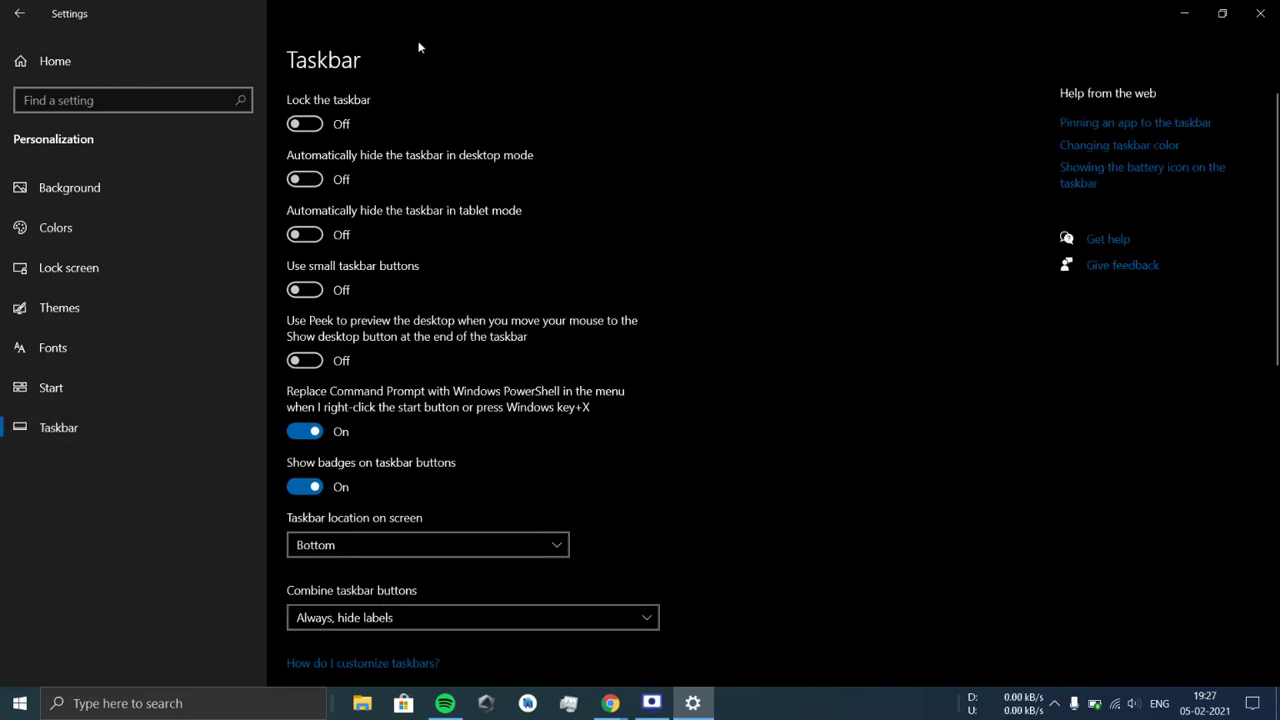
pyautogui.click(318, 122)
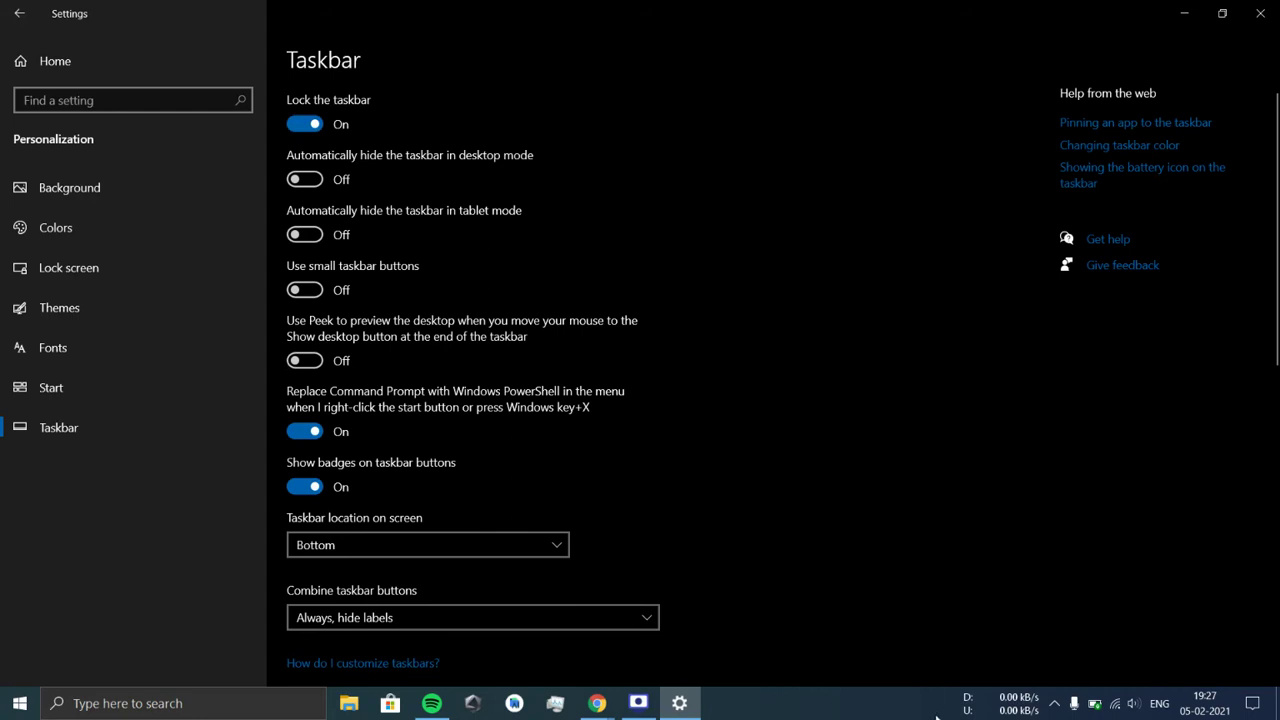
pyautogui.click(316, 125)
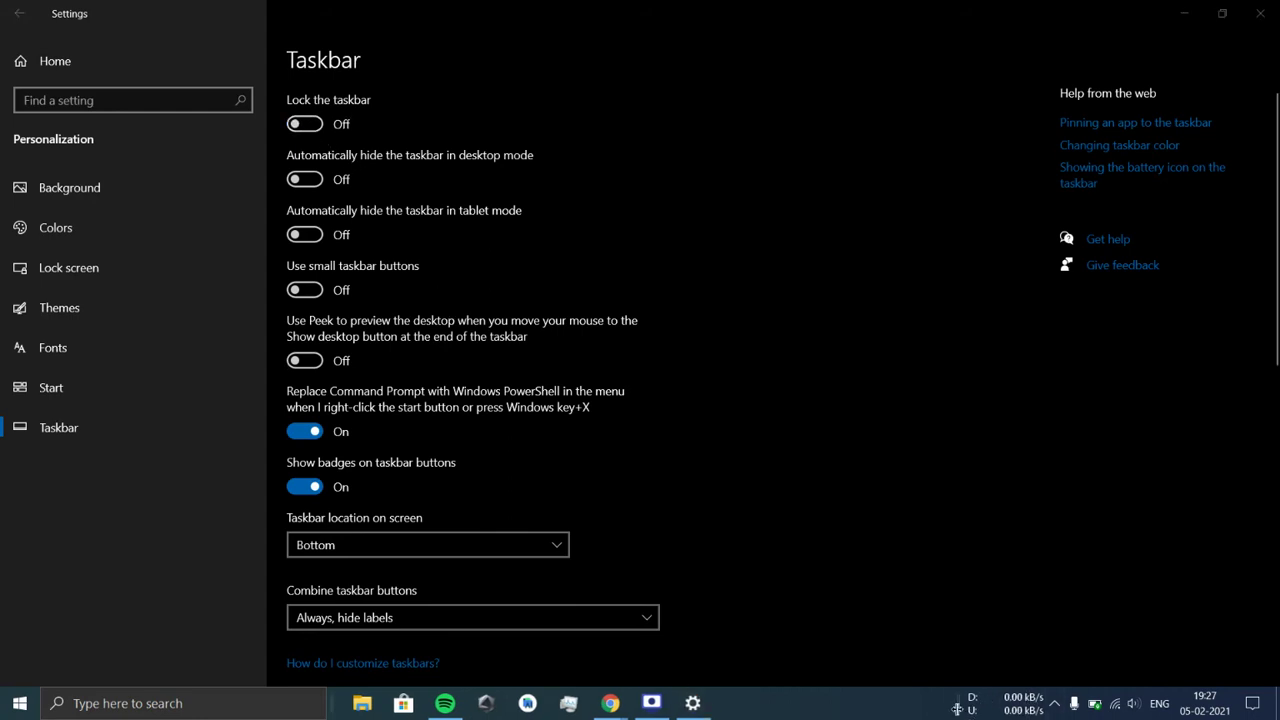
pyautogui.moveTo(958, 708)
pyautogui.mouseDown()
pyautogui.moveTo(818, 716)
pyautogui.moveTo(952, 710)
pyautogui.mouseUp()
pyautogui.click(302, 124)
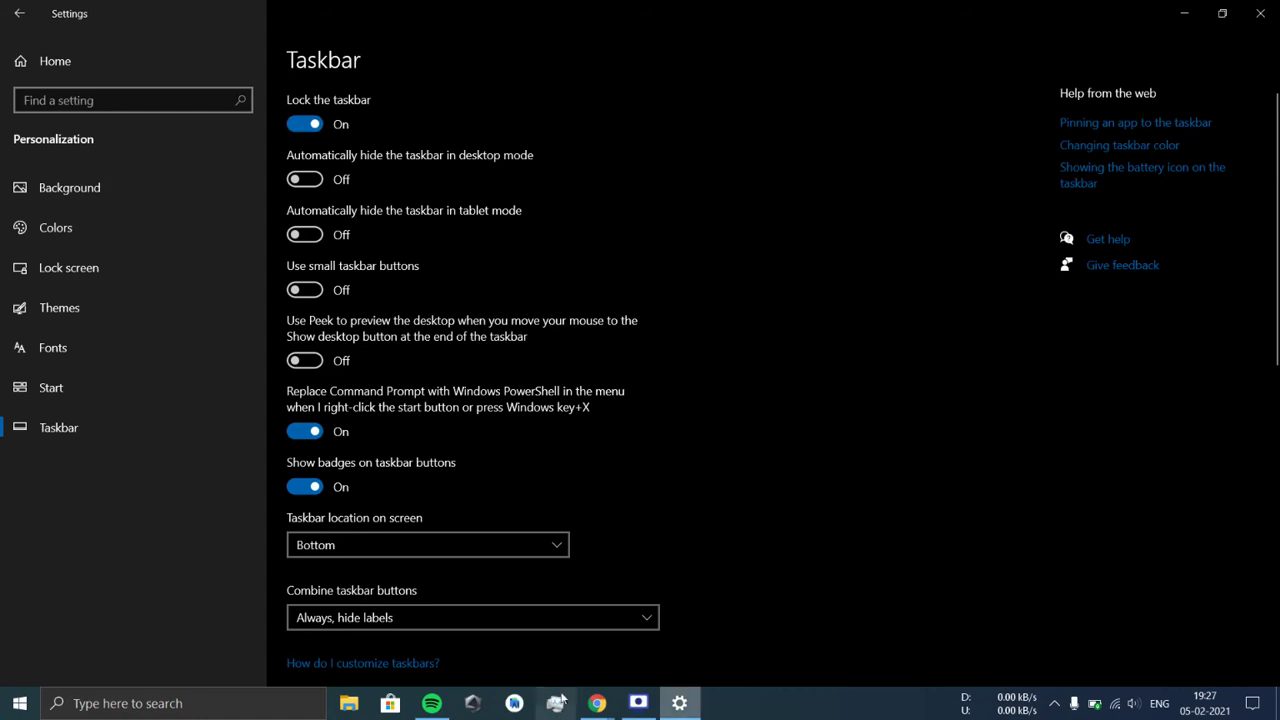
pyautogui.click(304, 125)
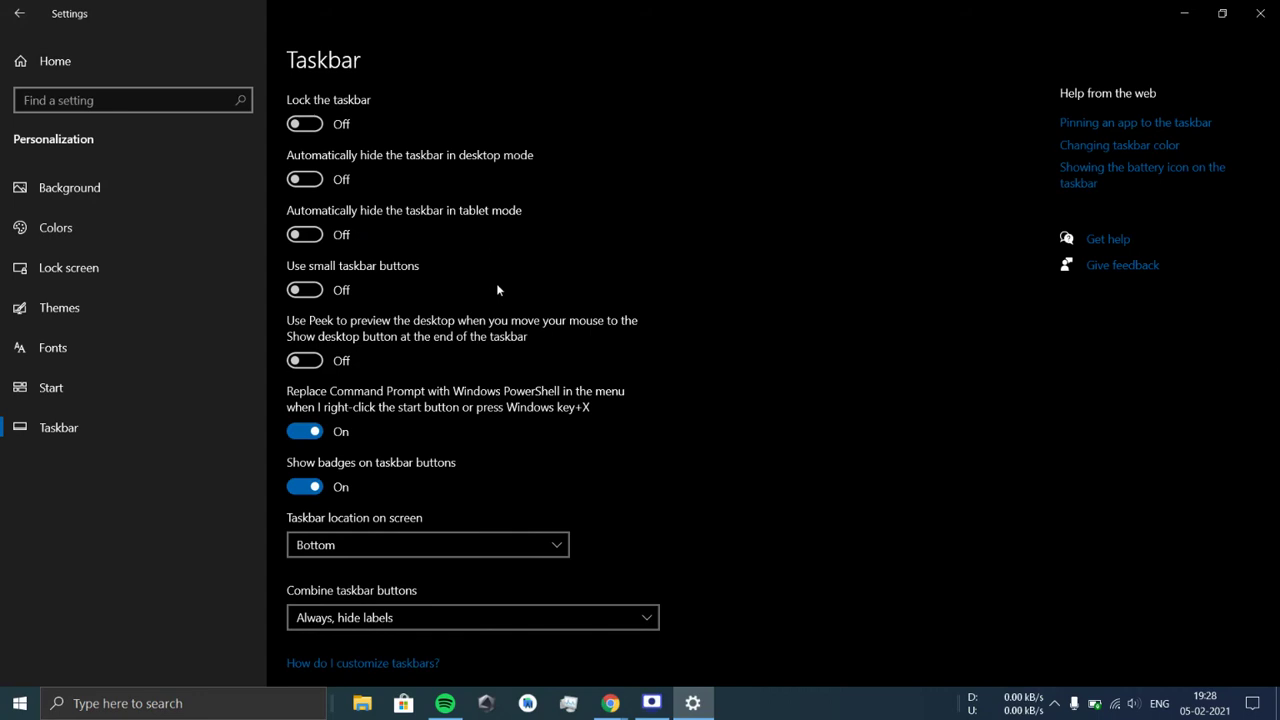
# Turn on "Use small taskbar buttons" to compare the taskbar size, and turn it off again
pyautogui.click(322, 291)
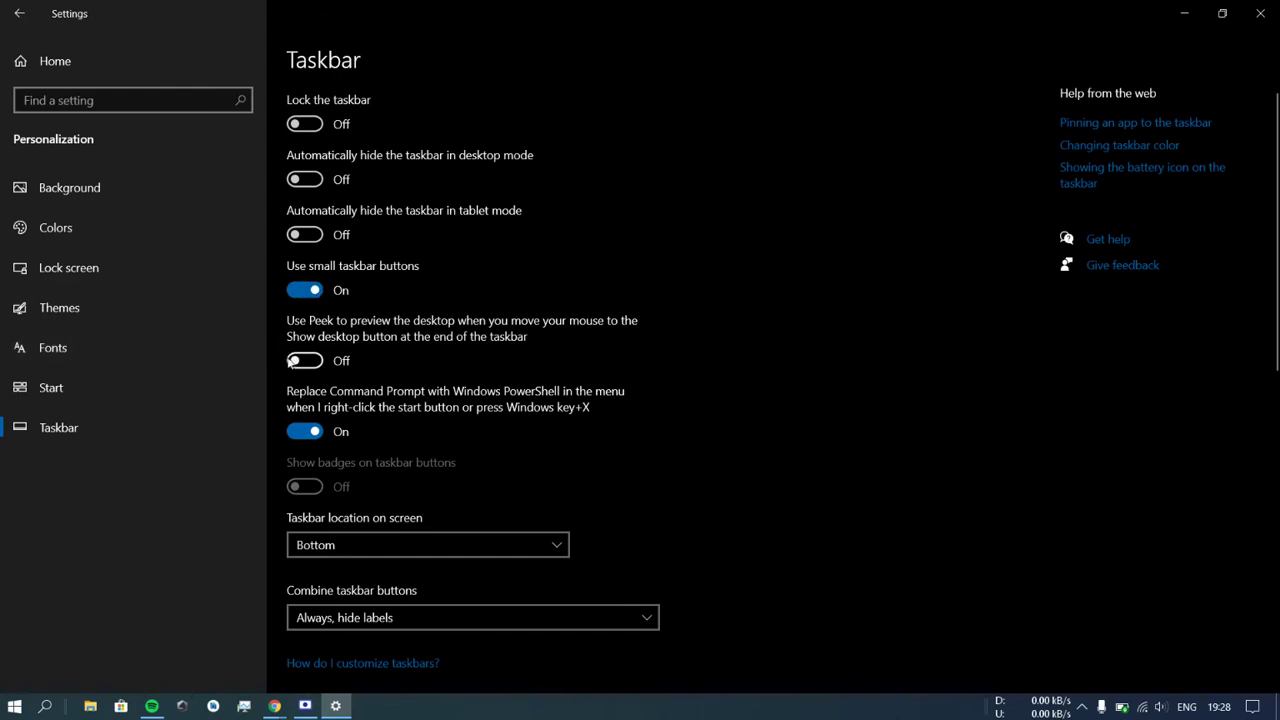
pyautogui.click(313, 291)
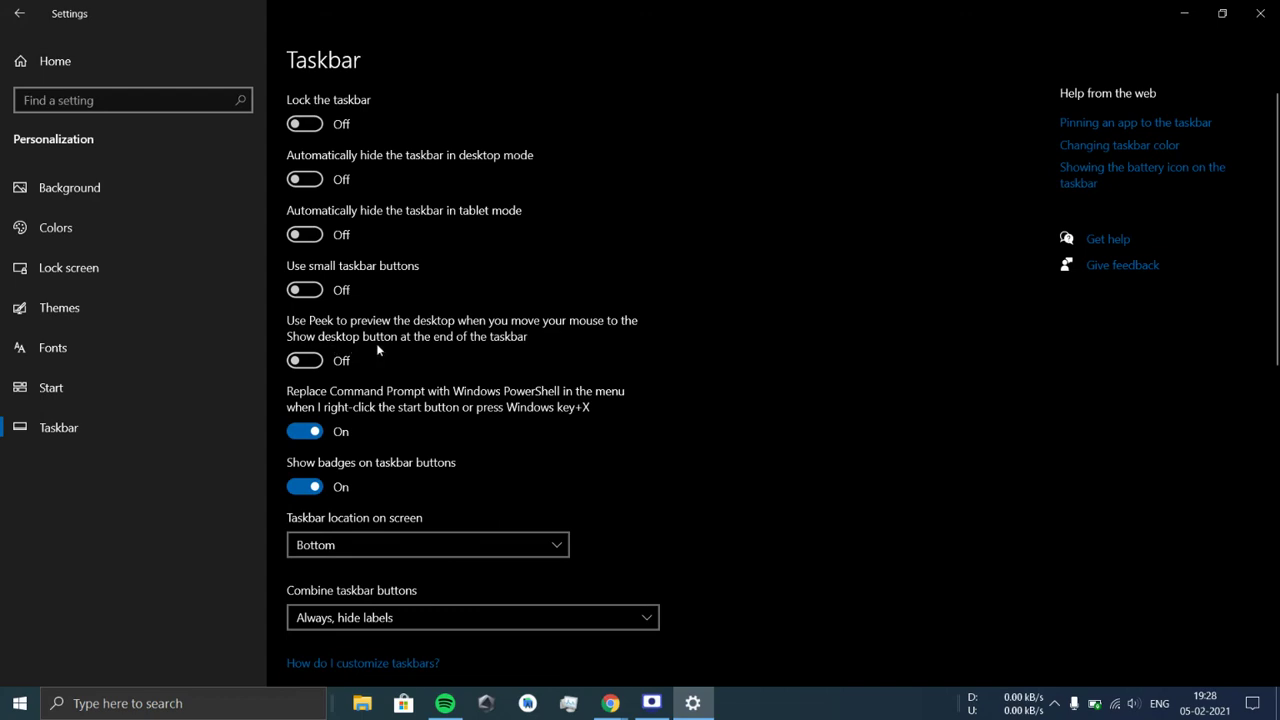
# Turn on the Peek desktop preview option, check the desktop and Start menu, and turn Peek off again
pyautogui.click(318, 362)
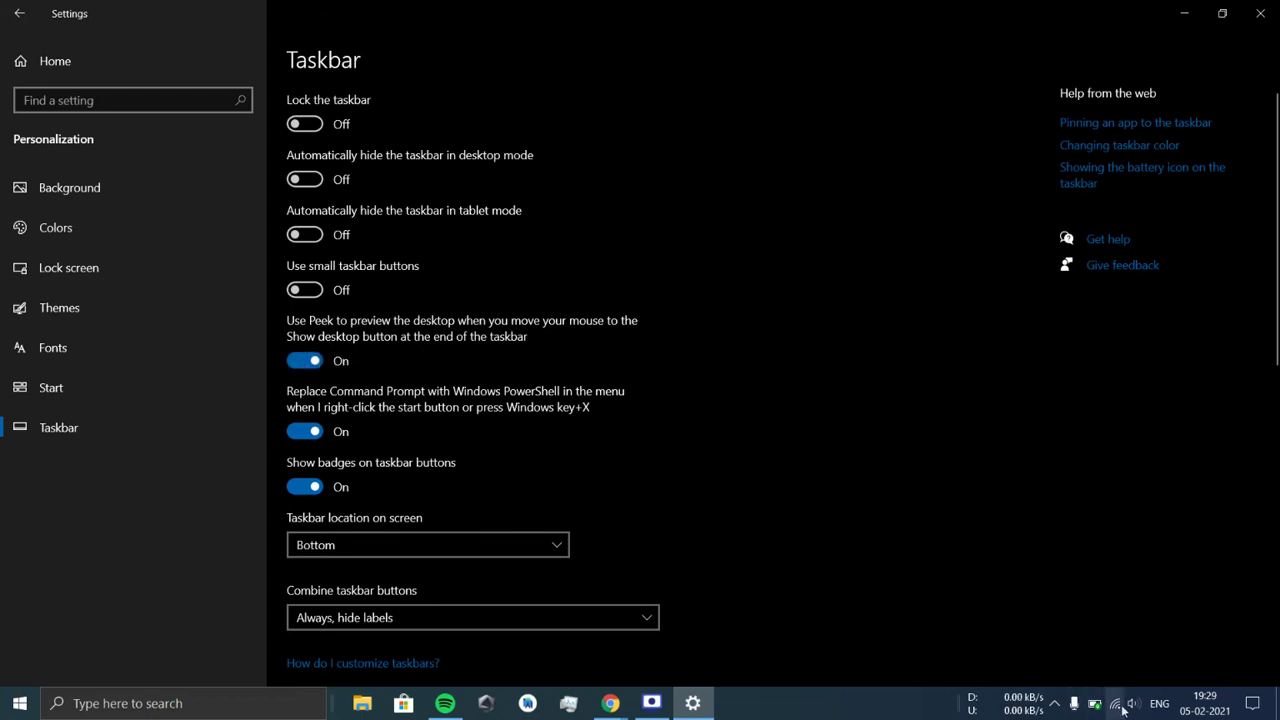
pyautogui.click(1184, 13)
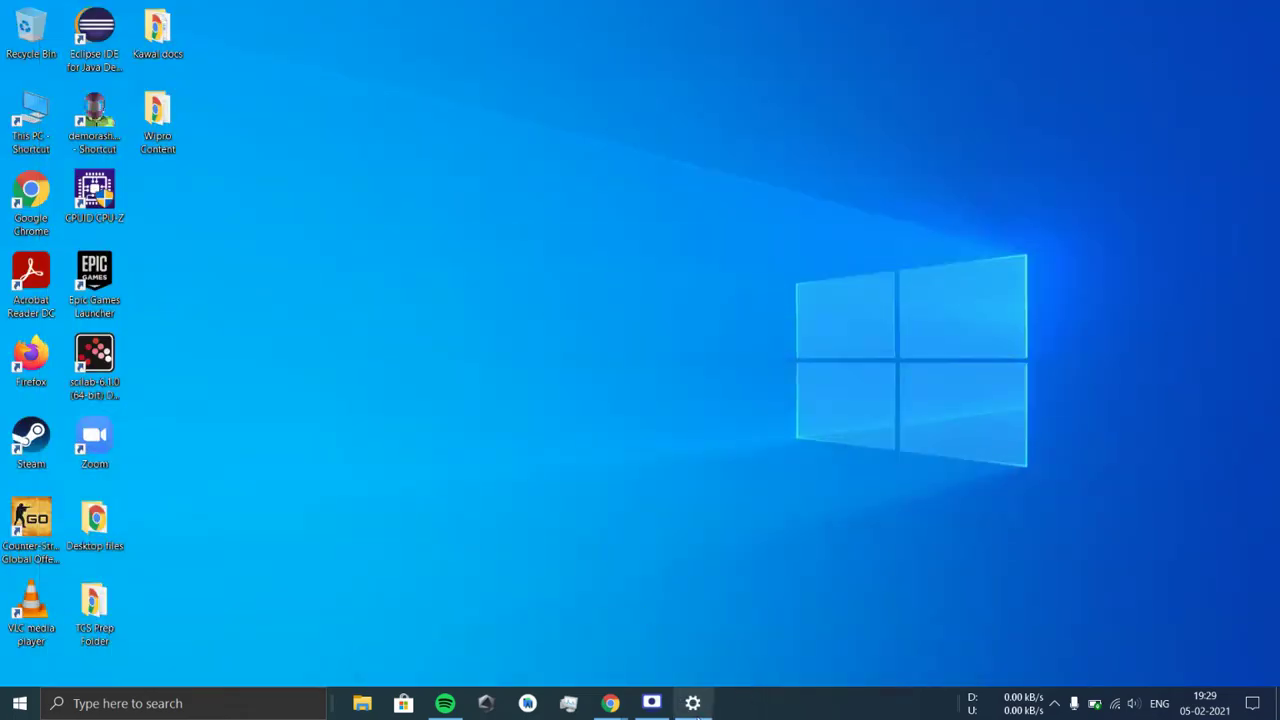
pyautogui.click(692, 703)
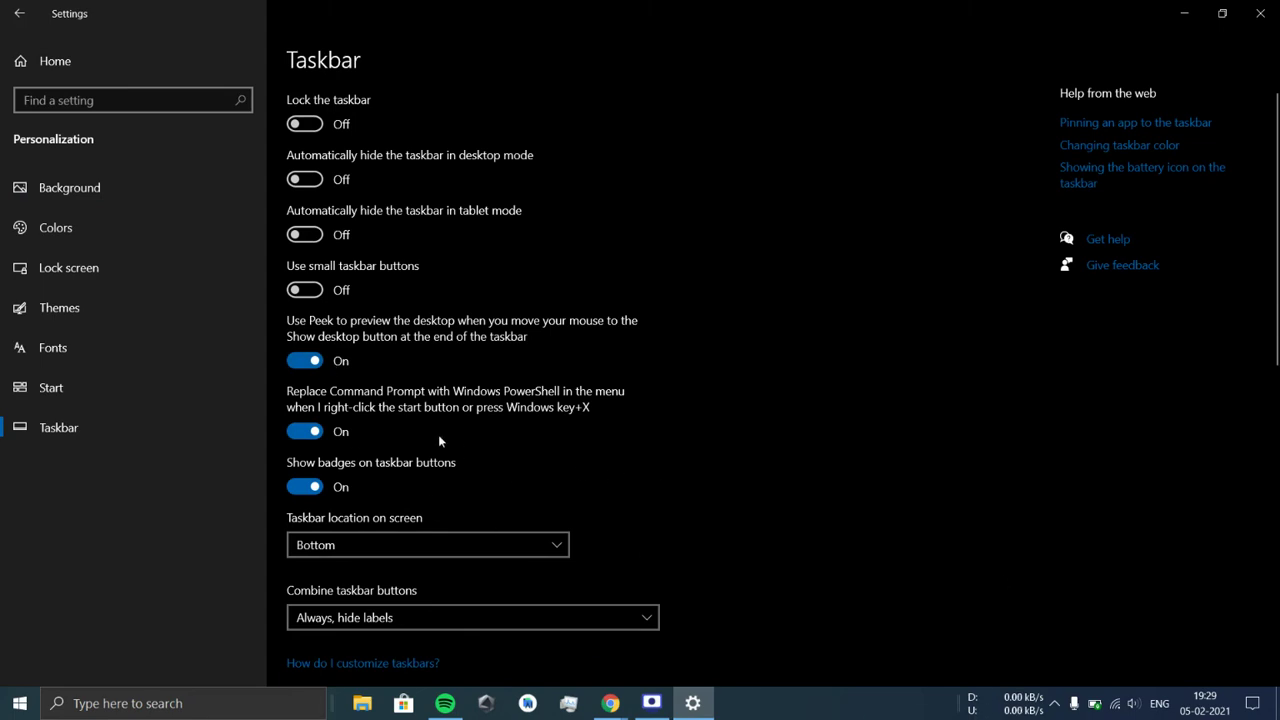
pyautogui.press('super')
pyautogui.press('super')
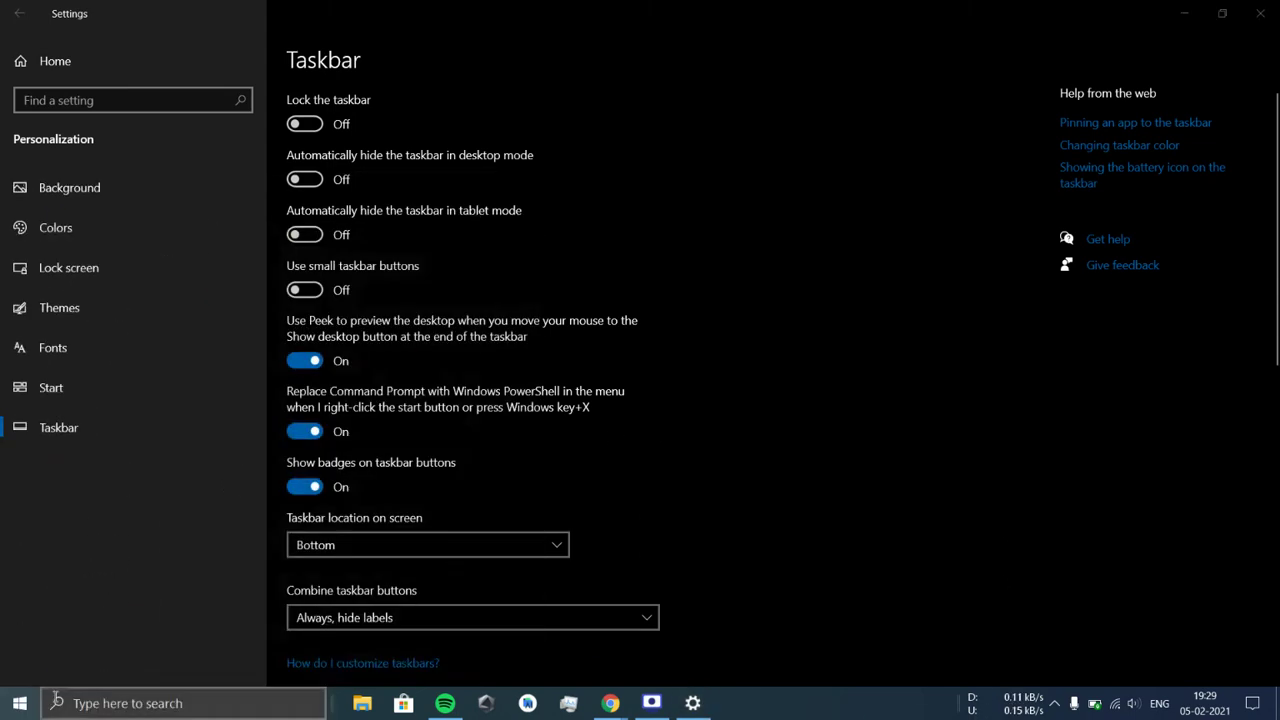
pyautogui.click(304, 360)
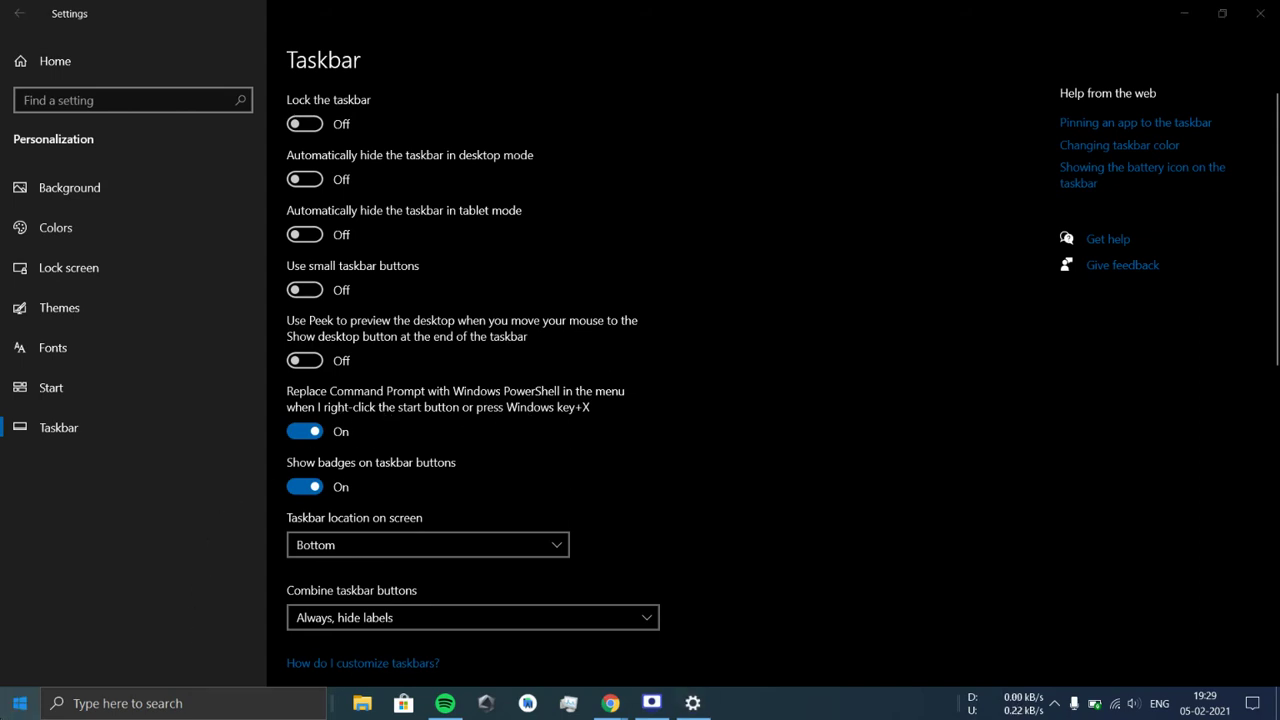
# Turn off replacing Command Prompt with Windows PowerShell, checking the Start button's context menu before and after the change
pyautogui.rightClick(30, 708)
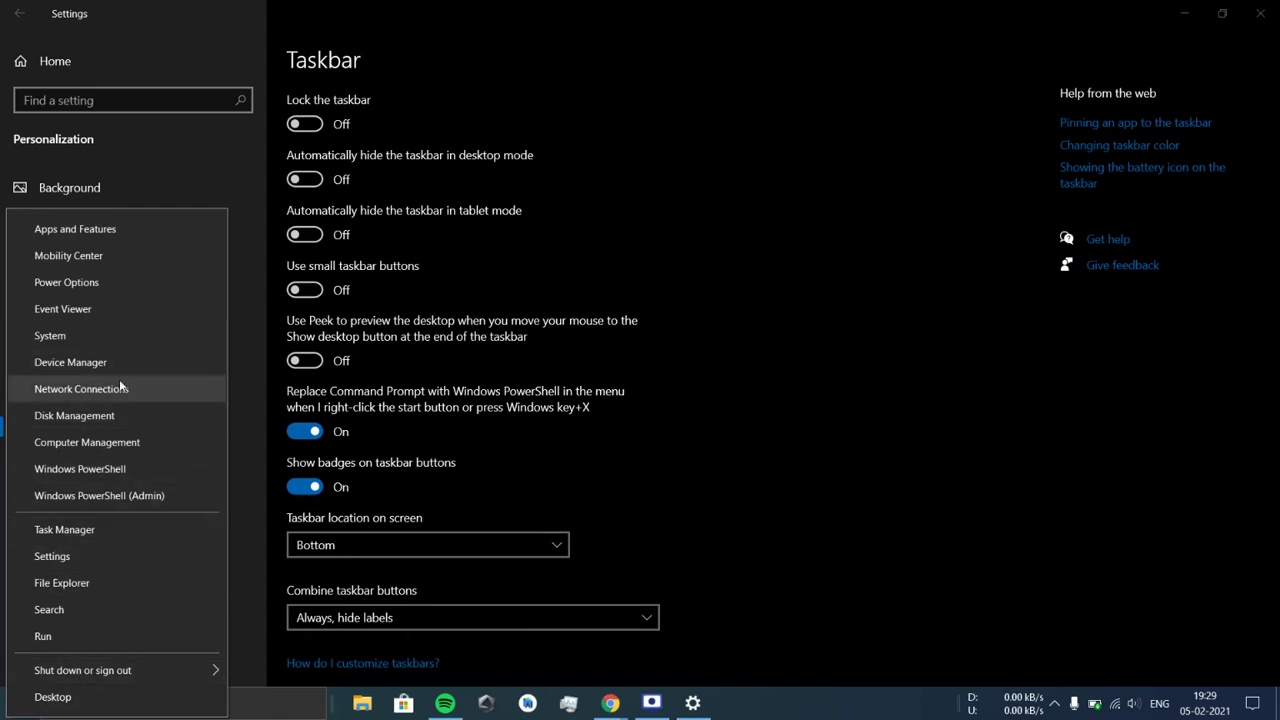
pyautogui.click(240, 640)
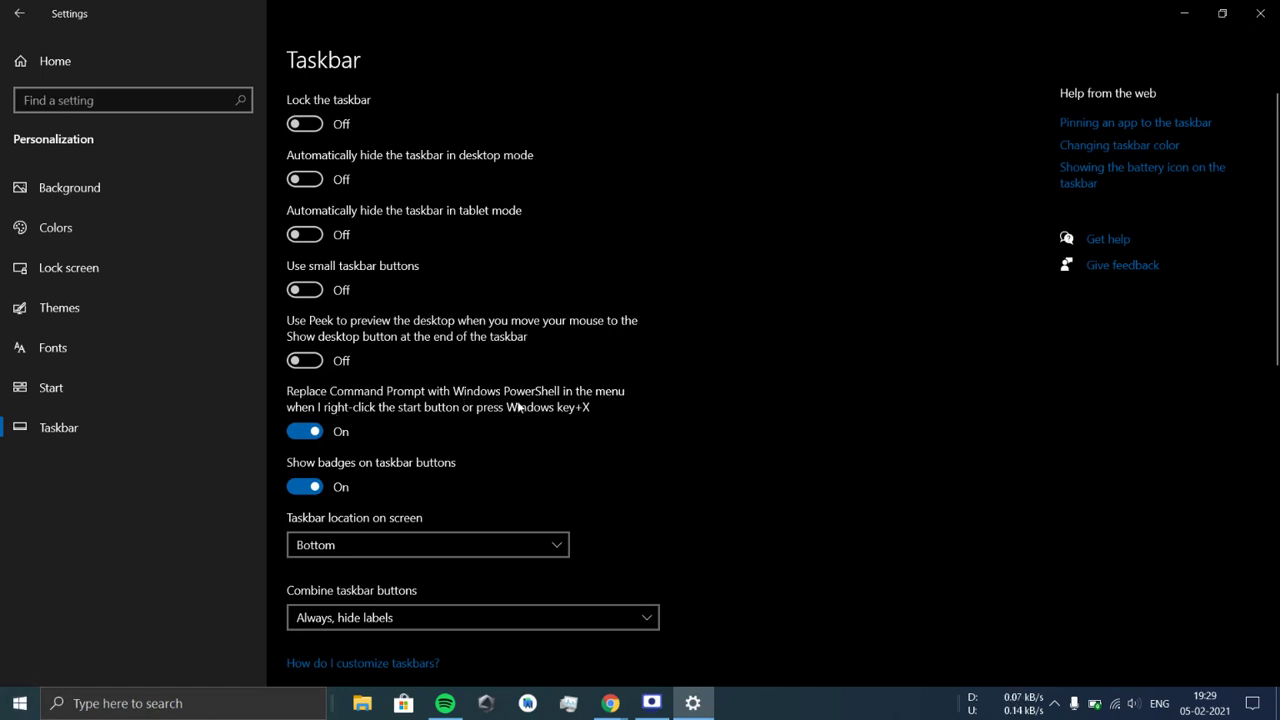
pyautogui.rightClick(19, 703)
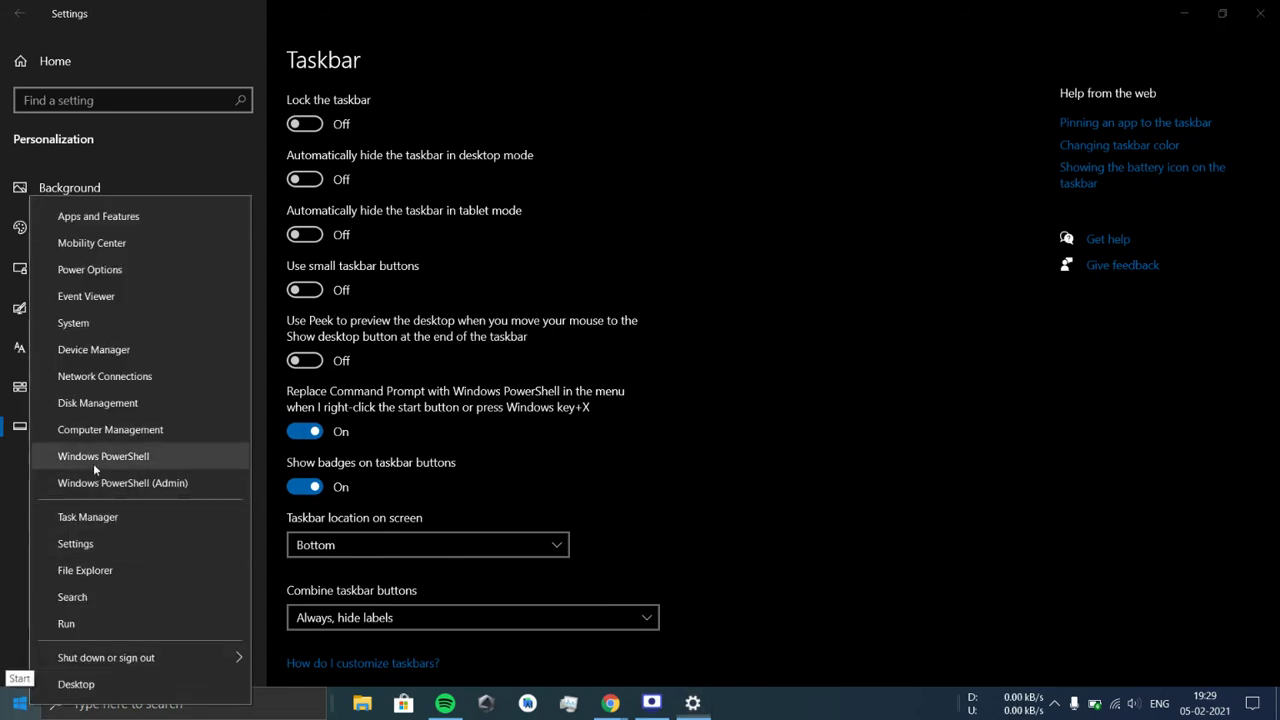
pyautogui.click(273, 451)
pyautogui.click(304, 431)
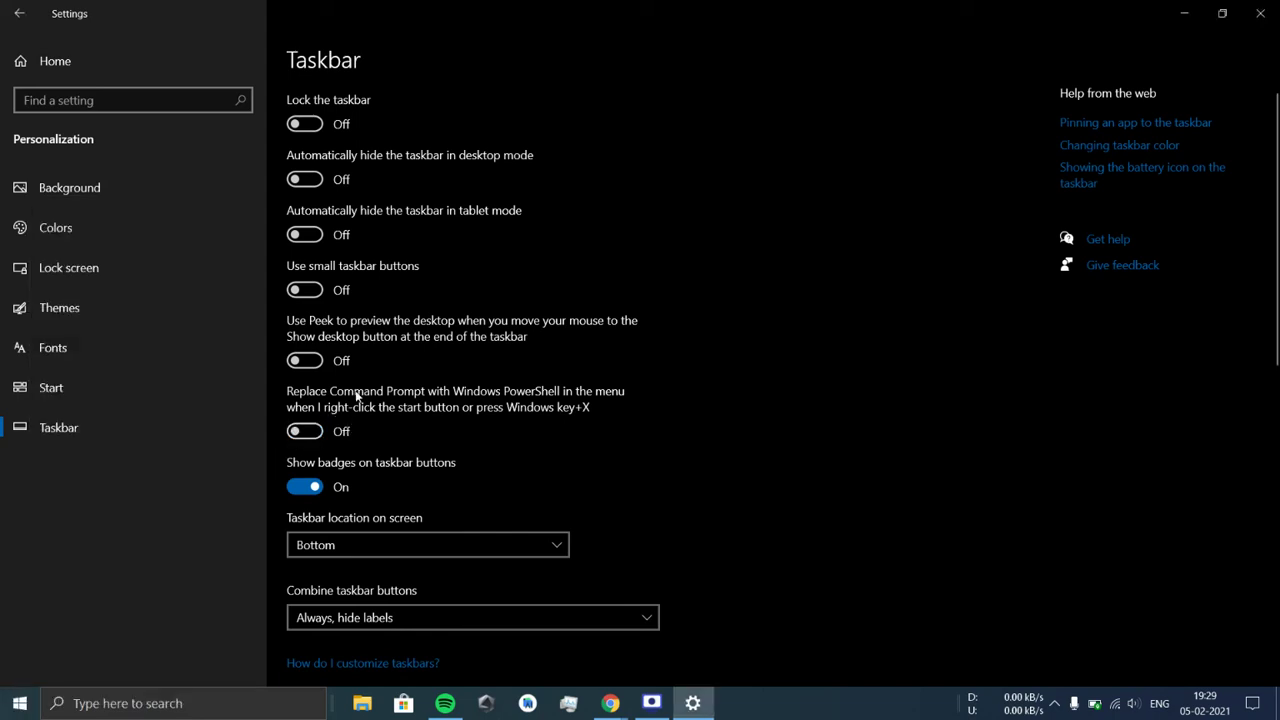
pyautogui.rightClick(20, 706)
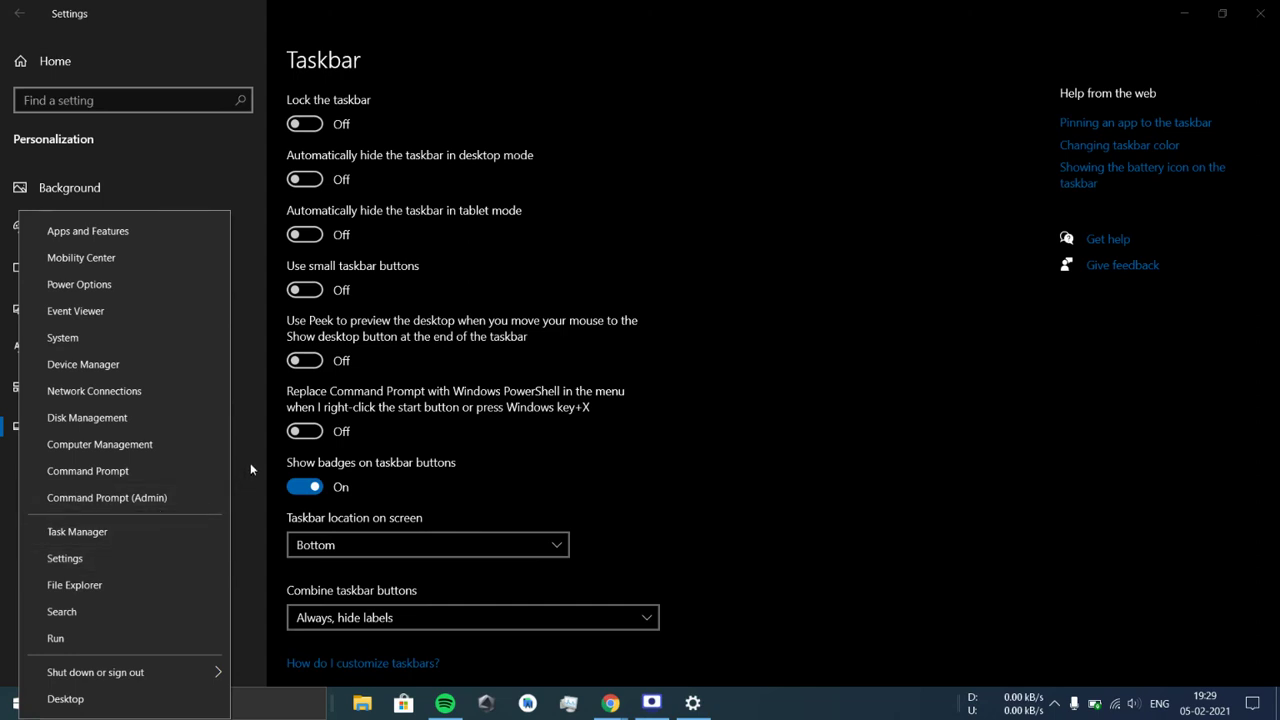
pyautogui.click(254, 488)
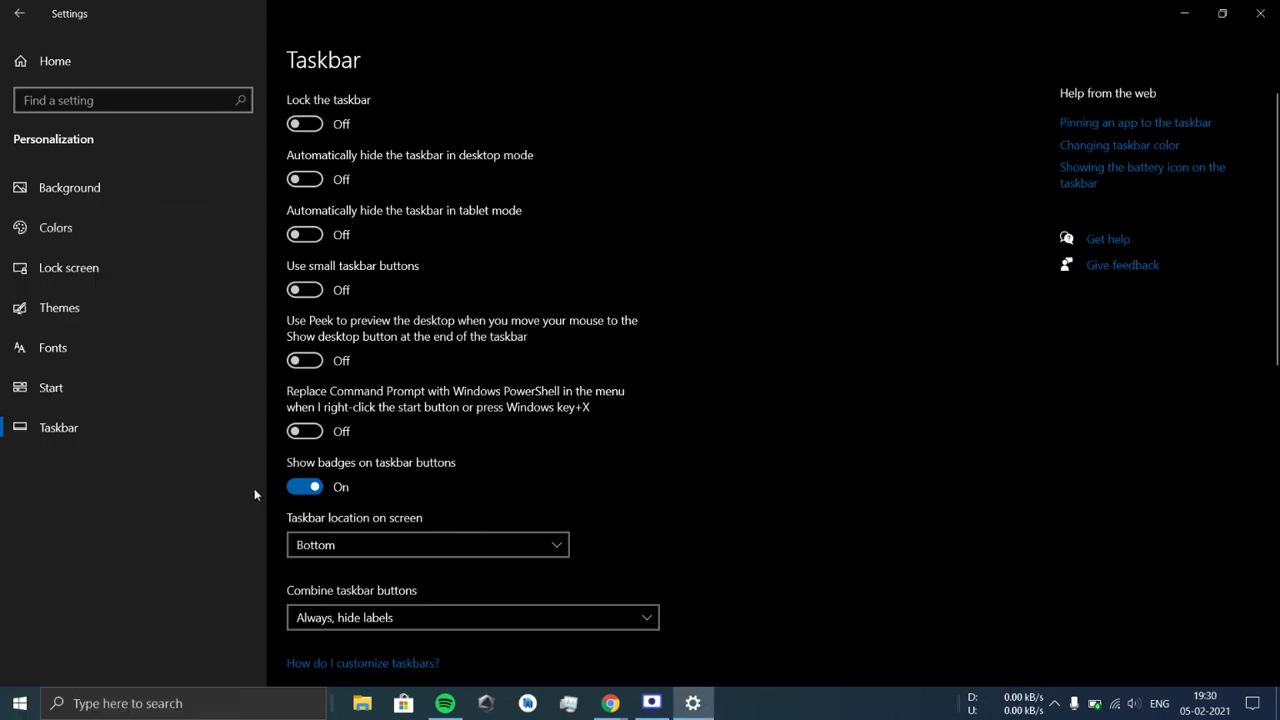
# Turn off "Show badges on taskbar buttons", check the Chrome taskbar button, and turn the badges back on
pyautogui.click(309, 487)
pyautogui.click(607, 700)
pyautogui.click(609, 696)
pyautogui.click(315, 488)
# Set the taskbar location on screen to Left, Right and Top in turn, and return it to Bottom
pyautogui.scroll(-2, 475, 486)
pyautogui.scroll(-4, 443, 477)
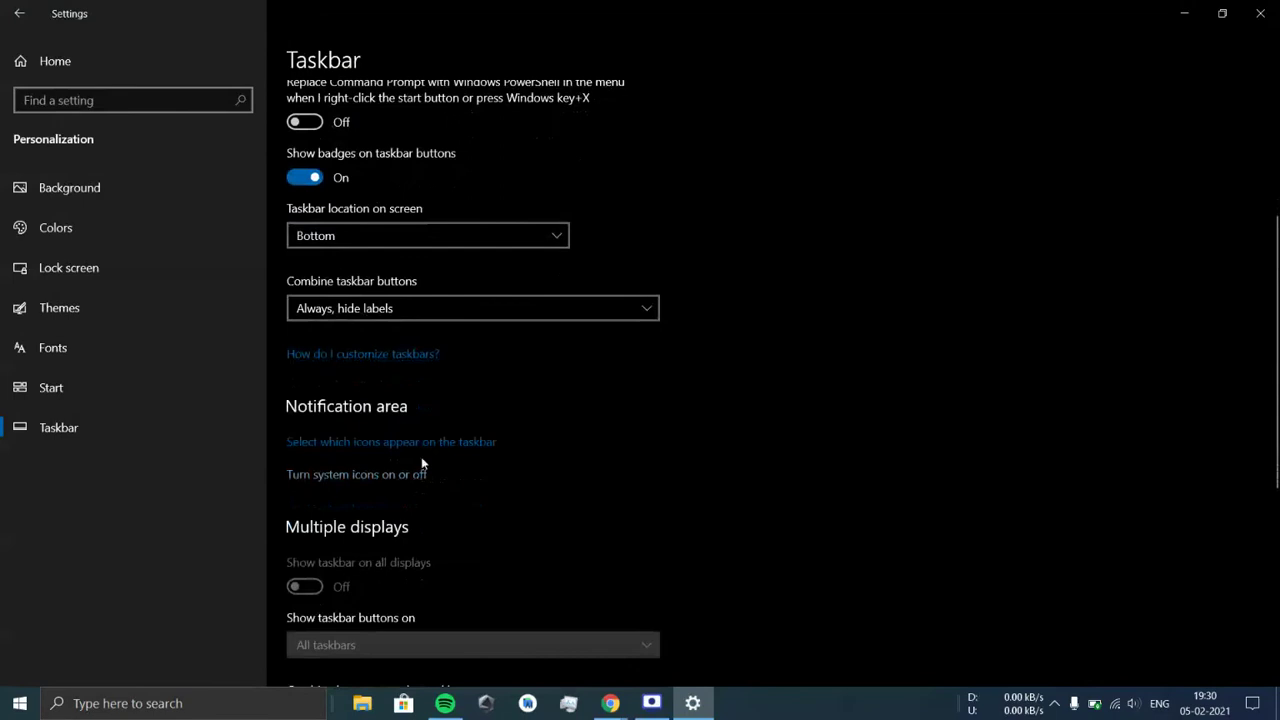
pyautogui.click(395, 236)
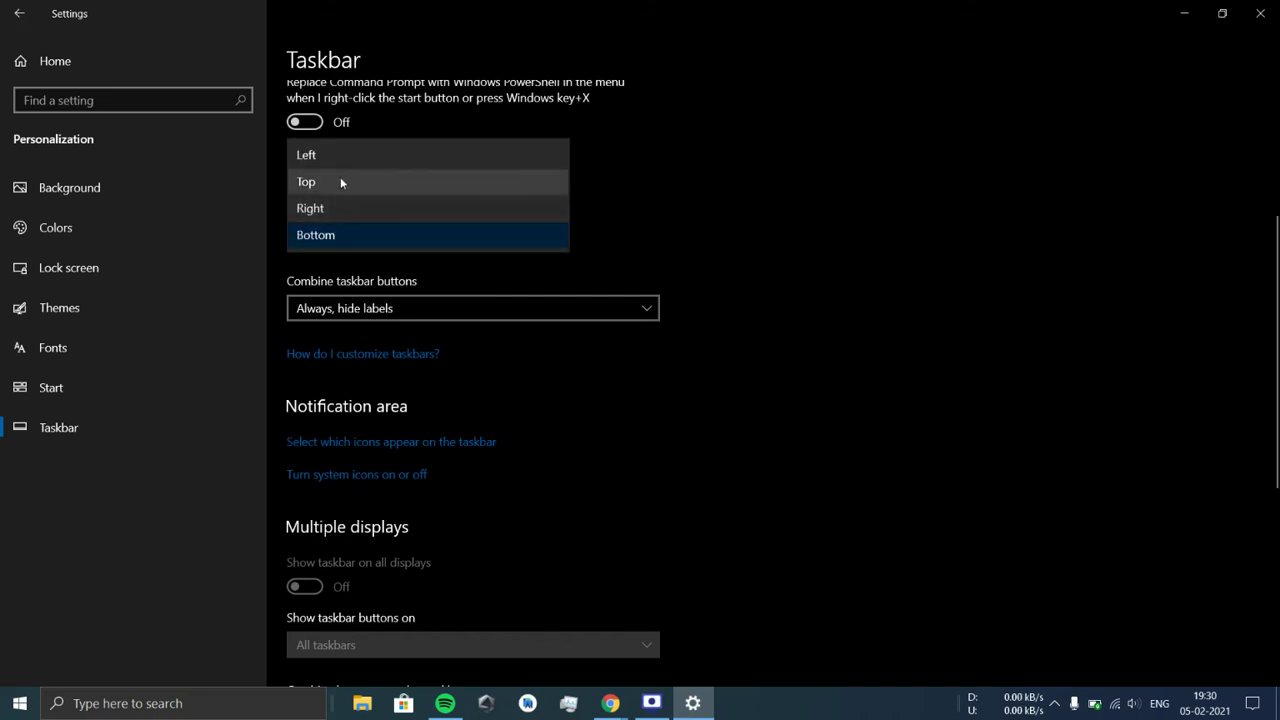
pyautogui.click(325, 155)
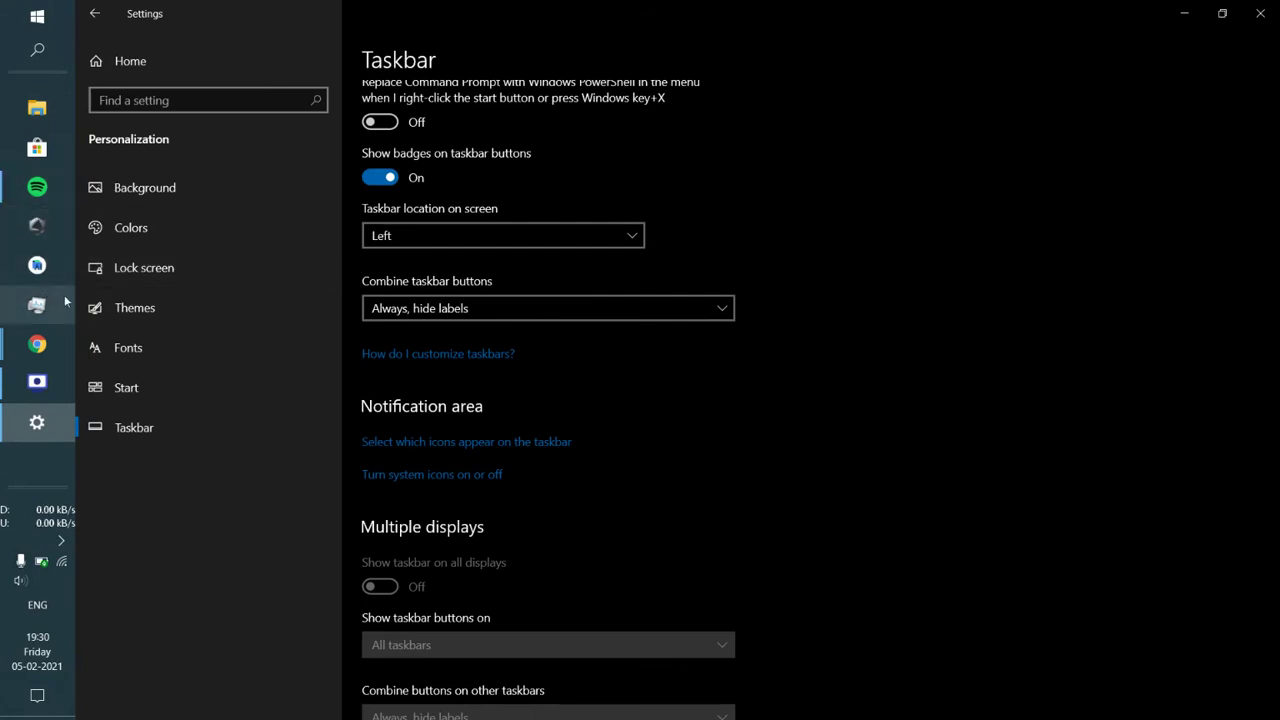
pyautogui.click(480, 235)
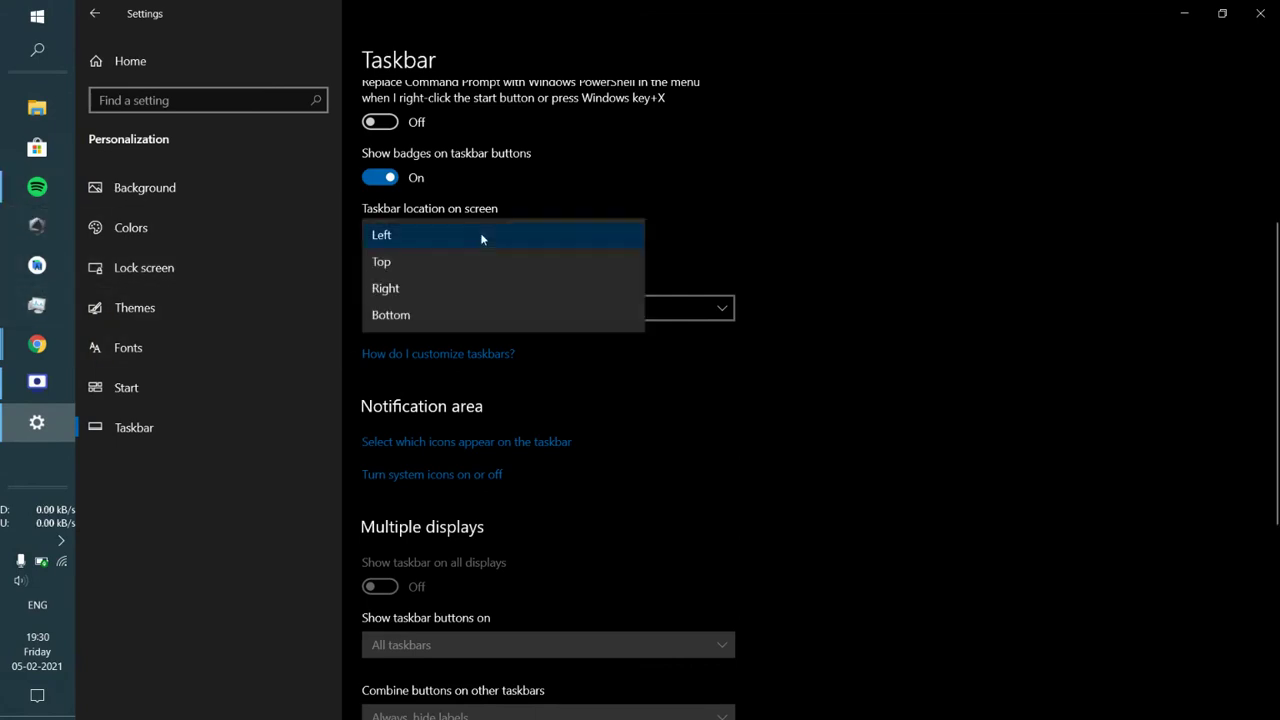
pyautogui.click(484, 293)
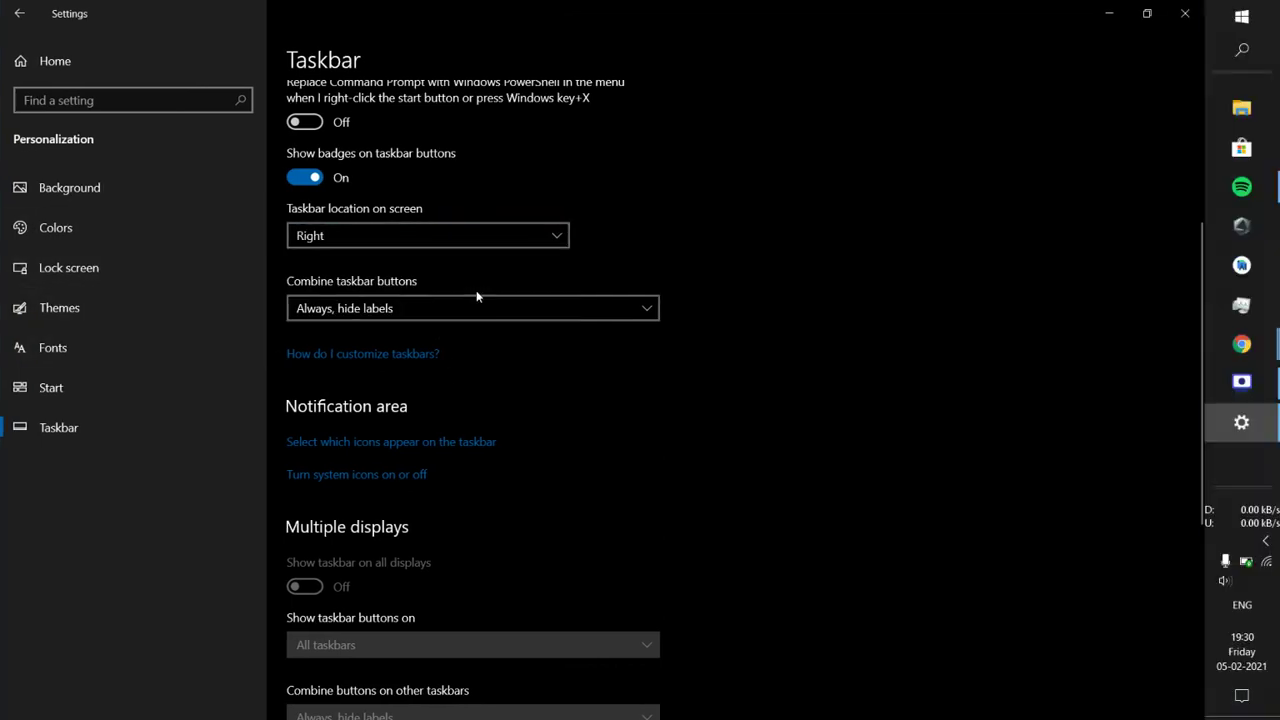
pyautogui.click(510, 244)
pyautogui.click(425, 208)
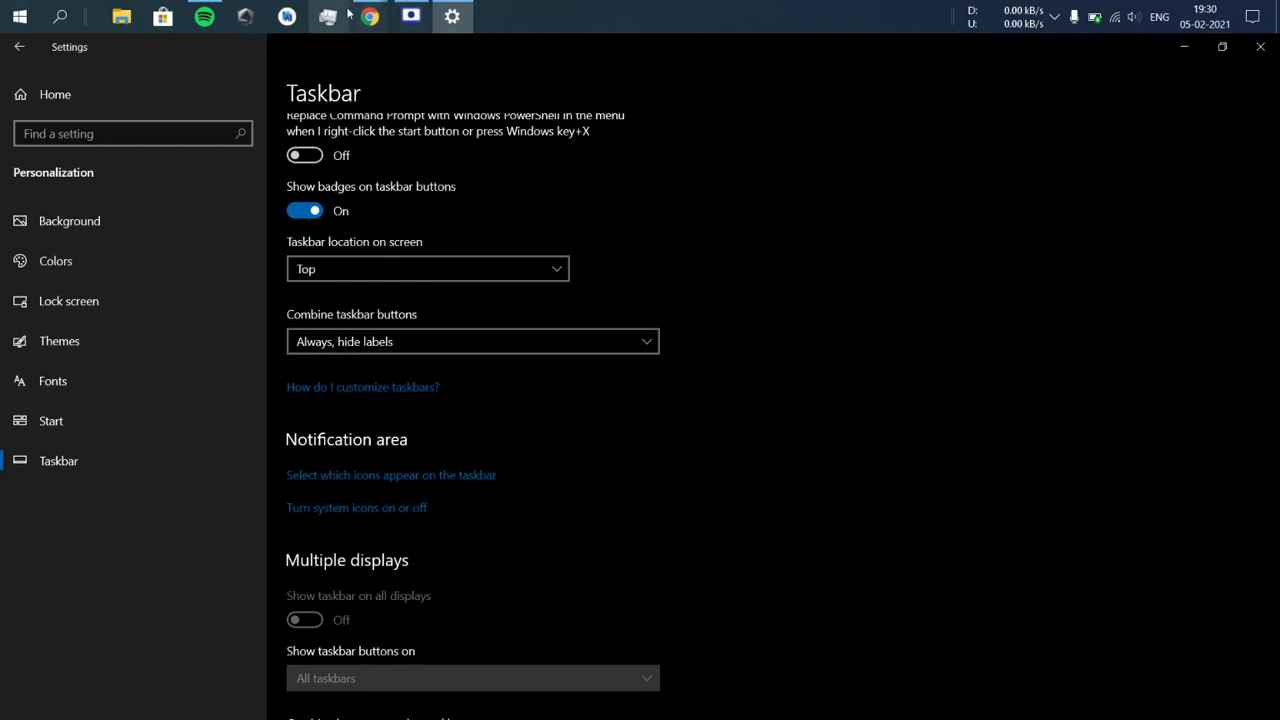
pyautogui.click(522, 268)
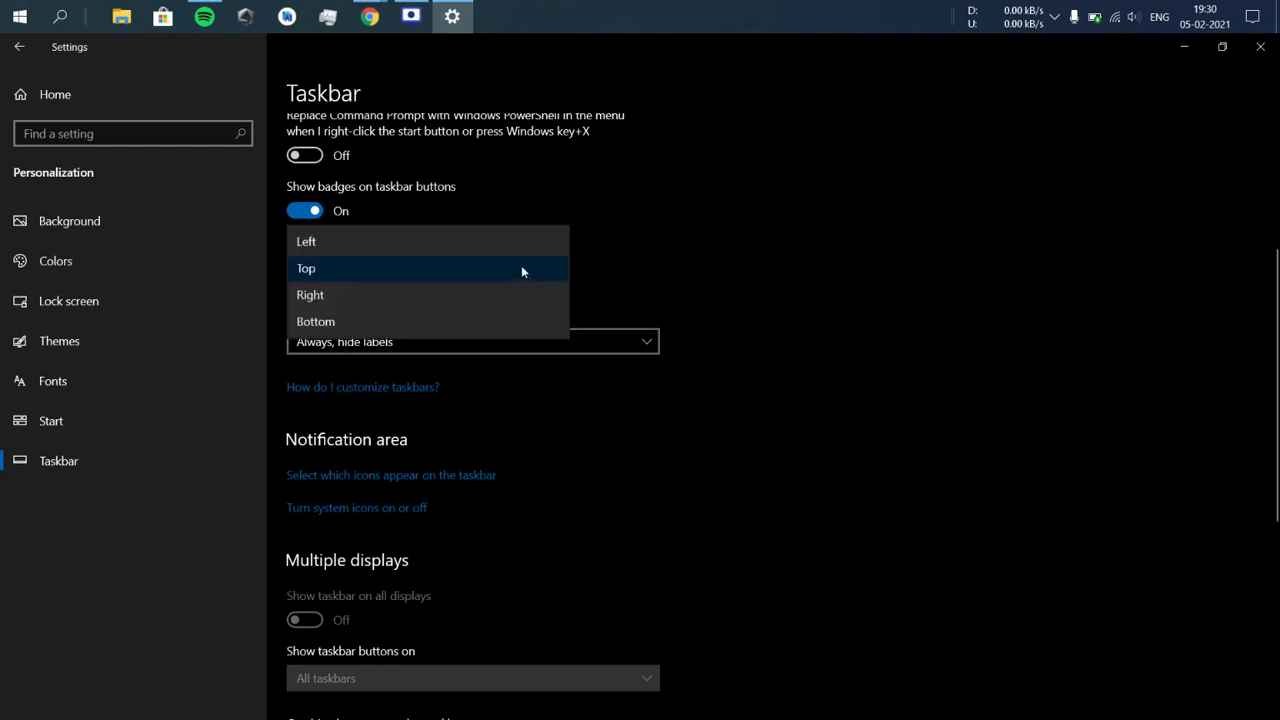
pyautogui.click(463, 321)
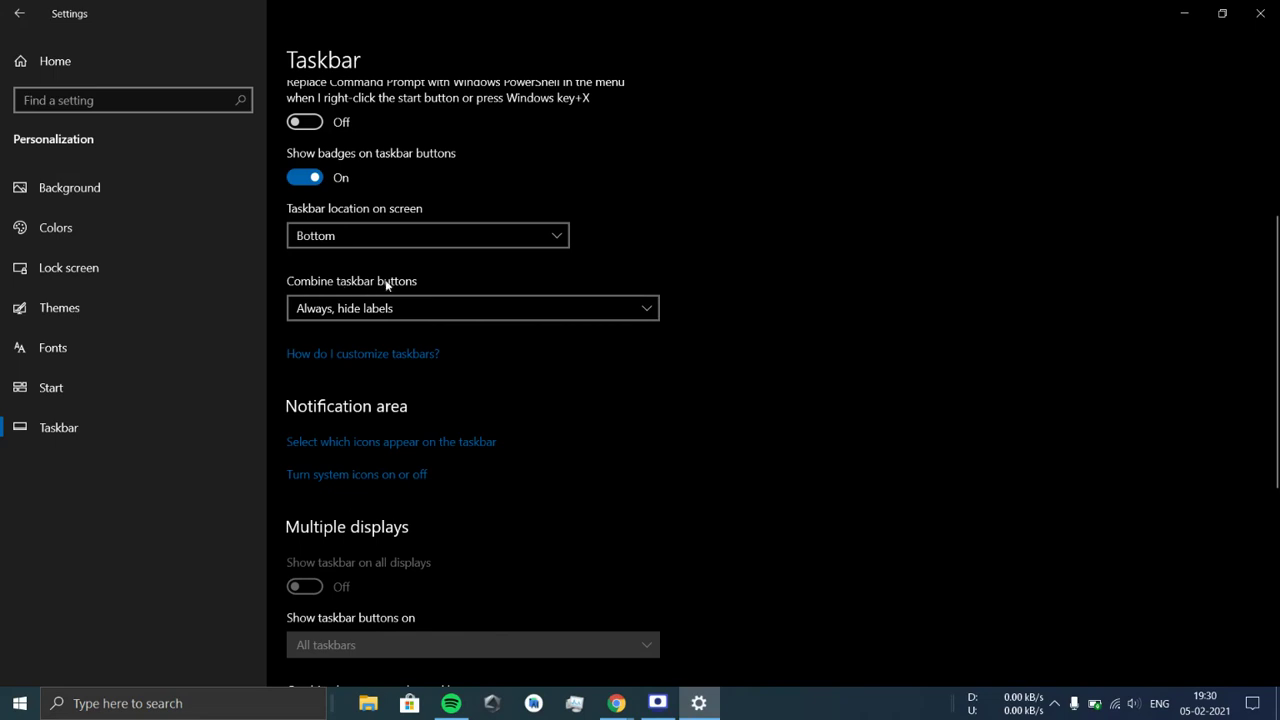
# Set "Combine taskbar buttons" to "When taskbar is full", check the button labels, and restore "Always, hide labels"
pyautogui.click(386, 310)
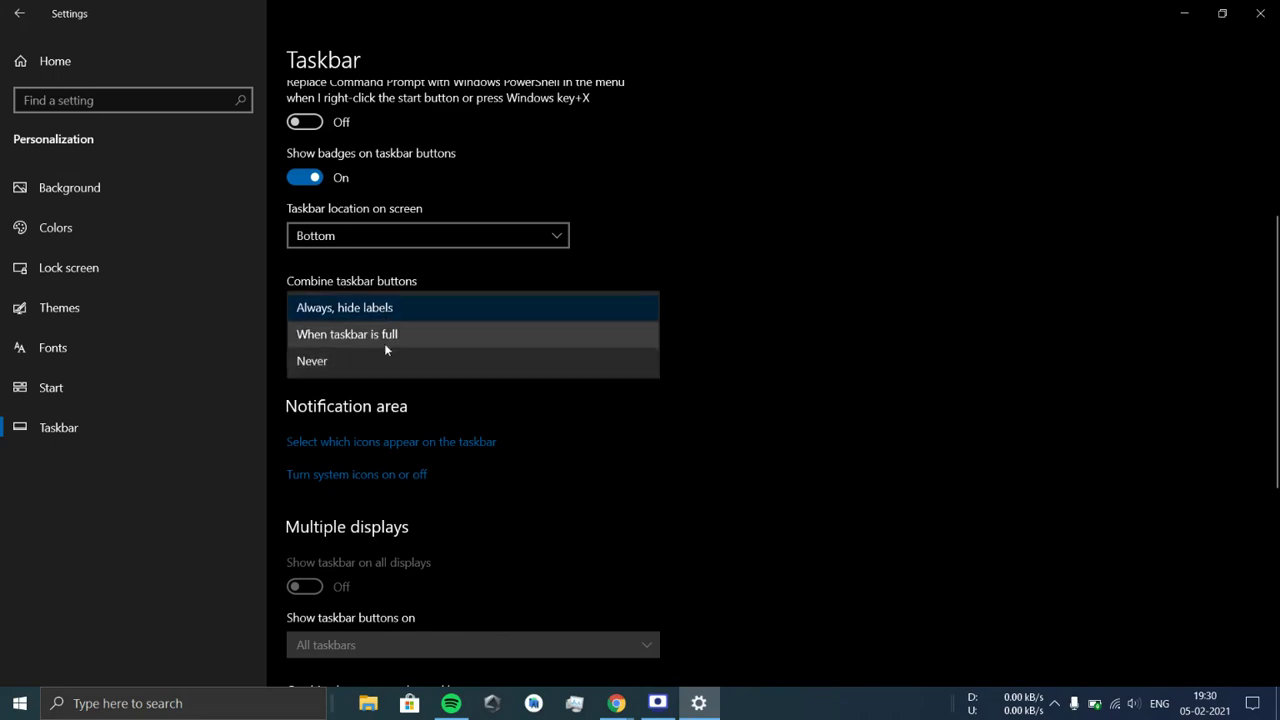
pyautogui.click(384, 343)
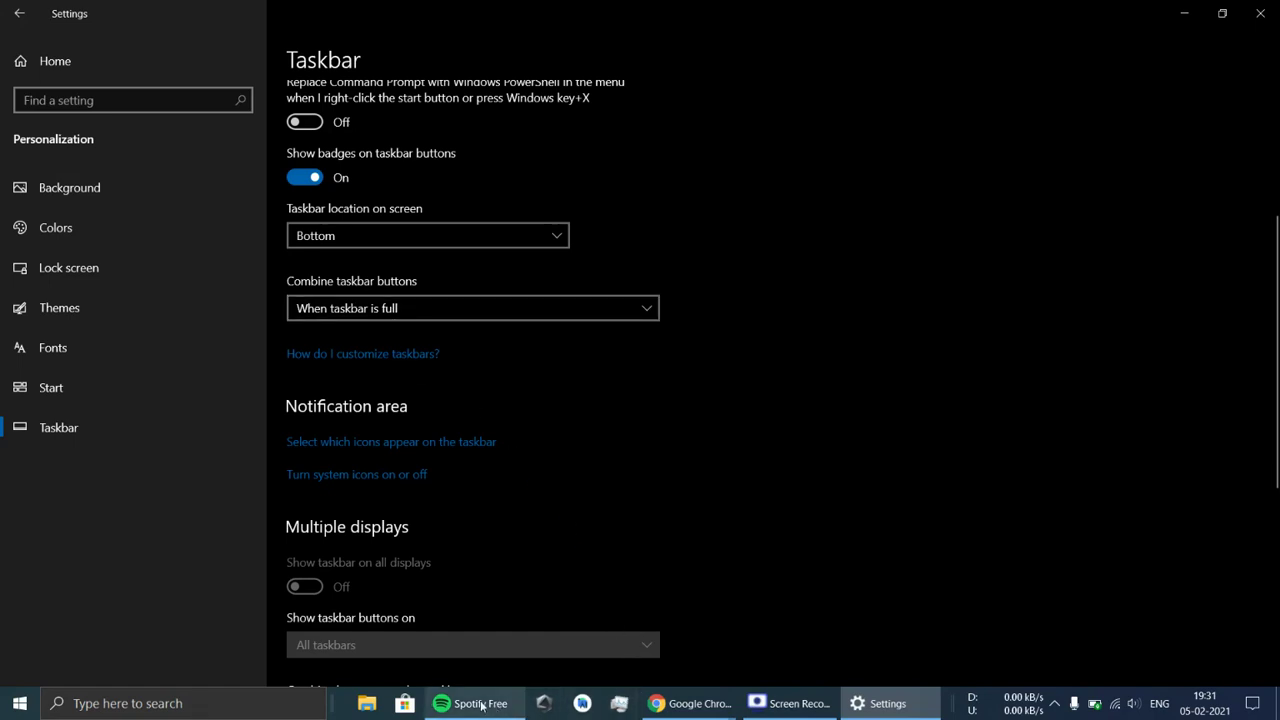
pyautogui.moveTo(511, 713)
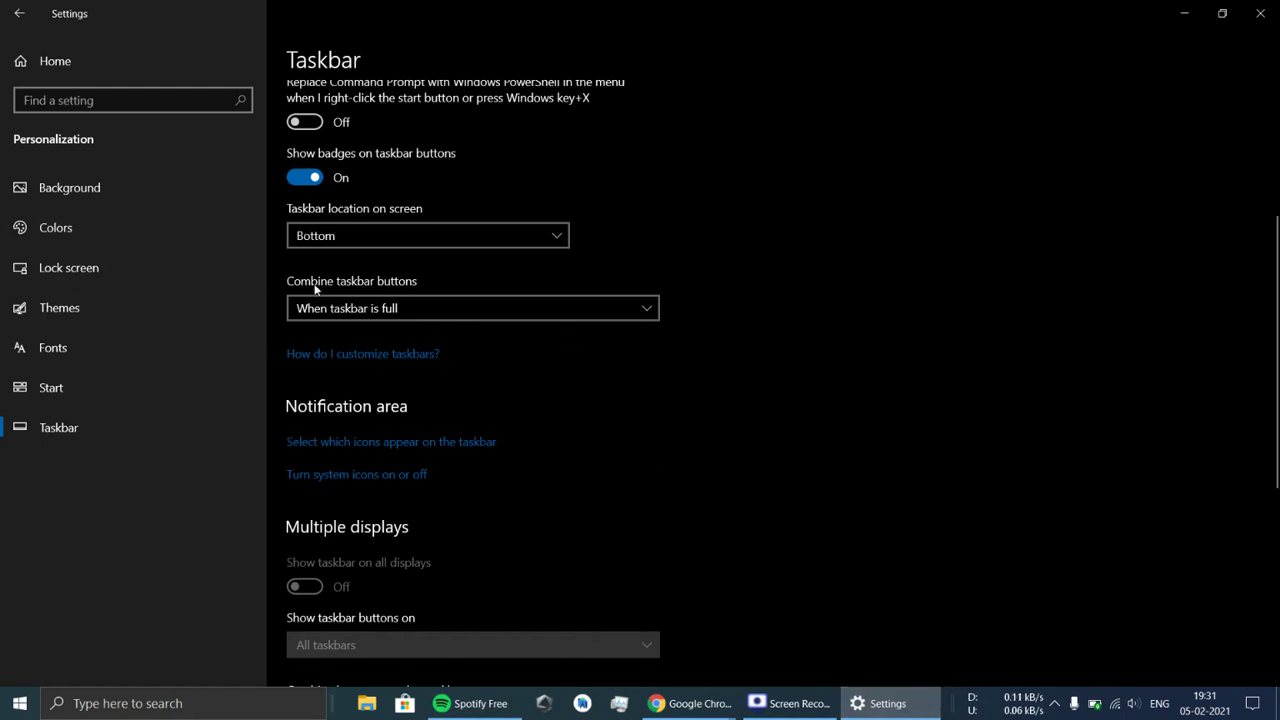
pyautogui.click(504, 312)
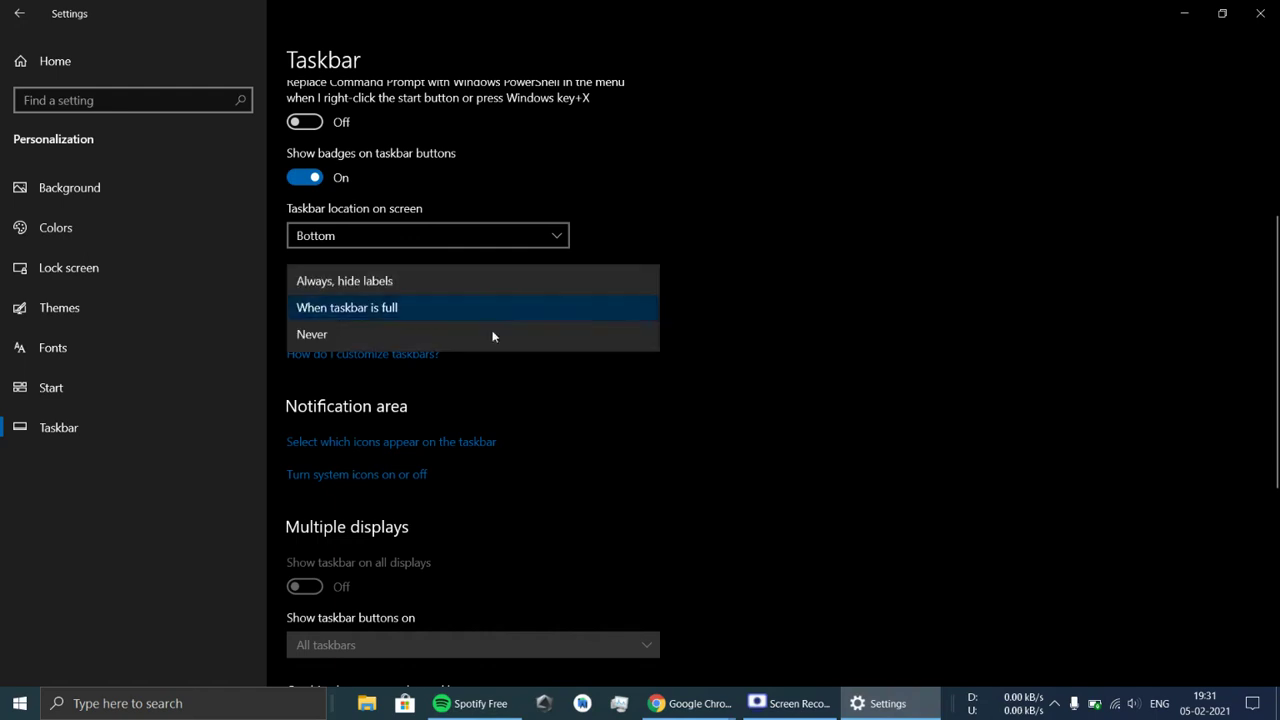
pyautogui.click(454, 283)
pyautogui.scroll(-5, 410, 378)
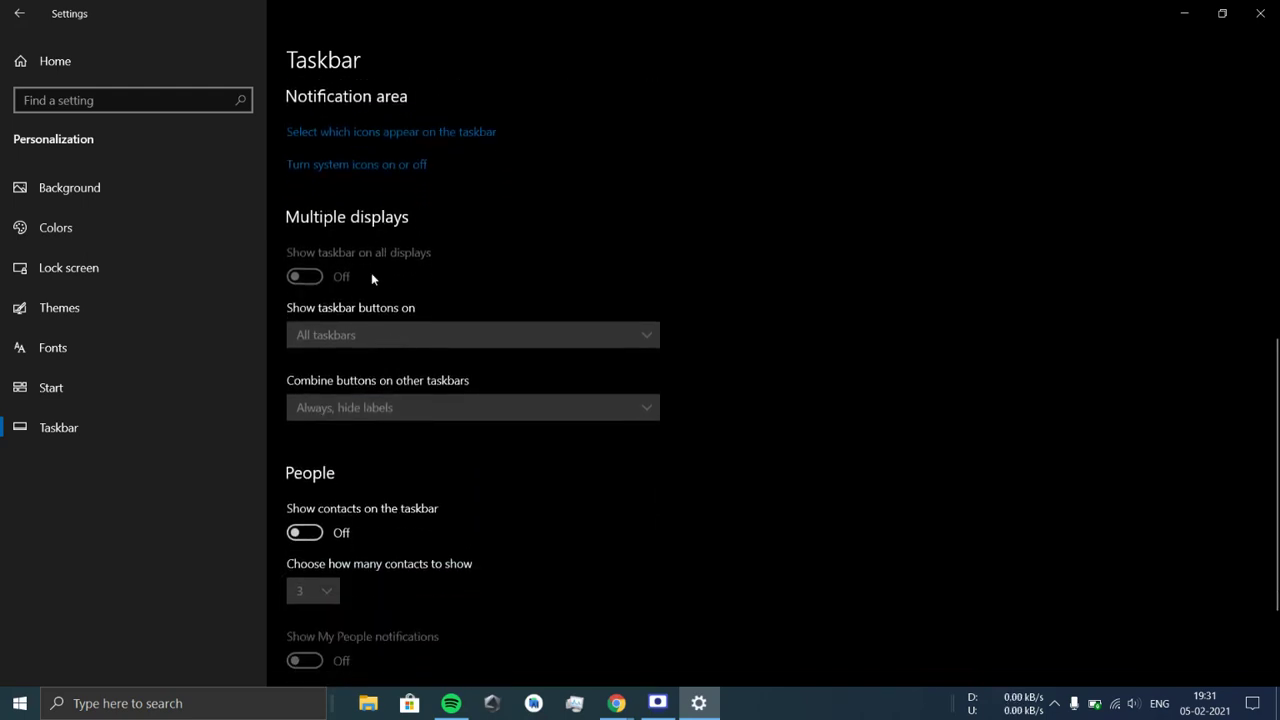
# Turn on "Show contacts on the taskbar", set the number of contacts to show to 1, and restore it to 3
pyautogui.scroll(-3, 381, 462)
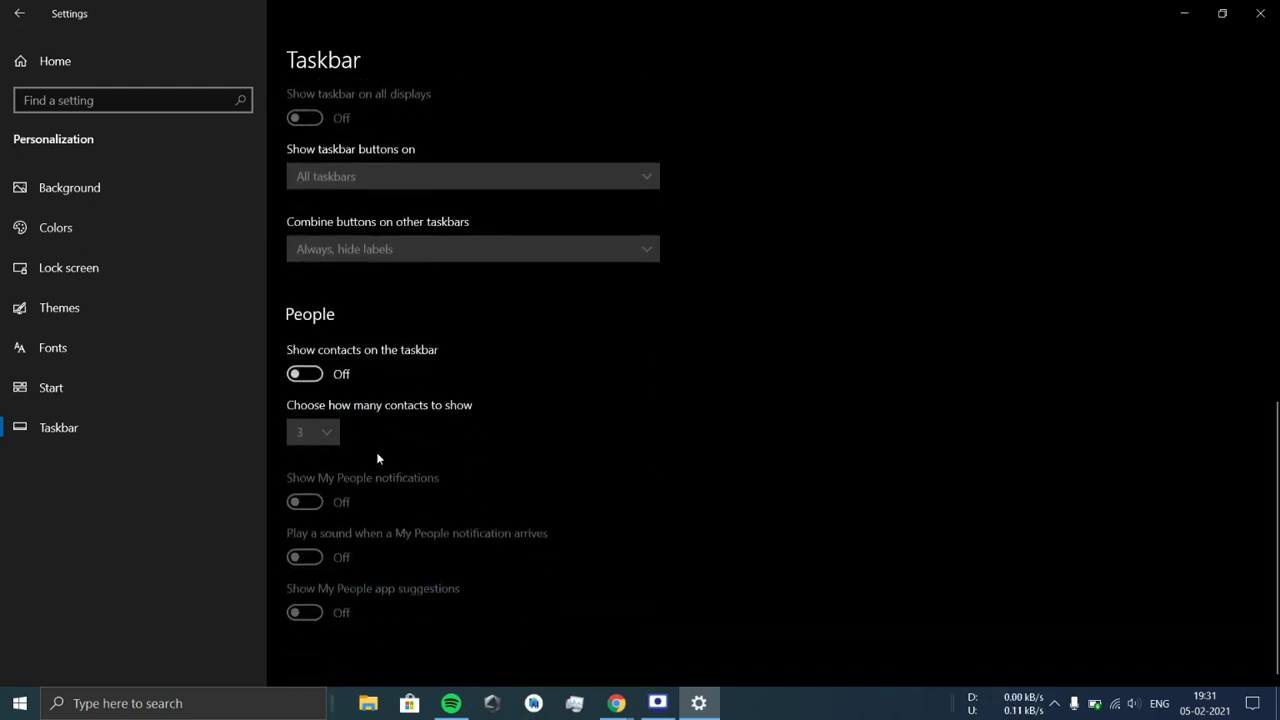
pyautogui.click(334, 374)
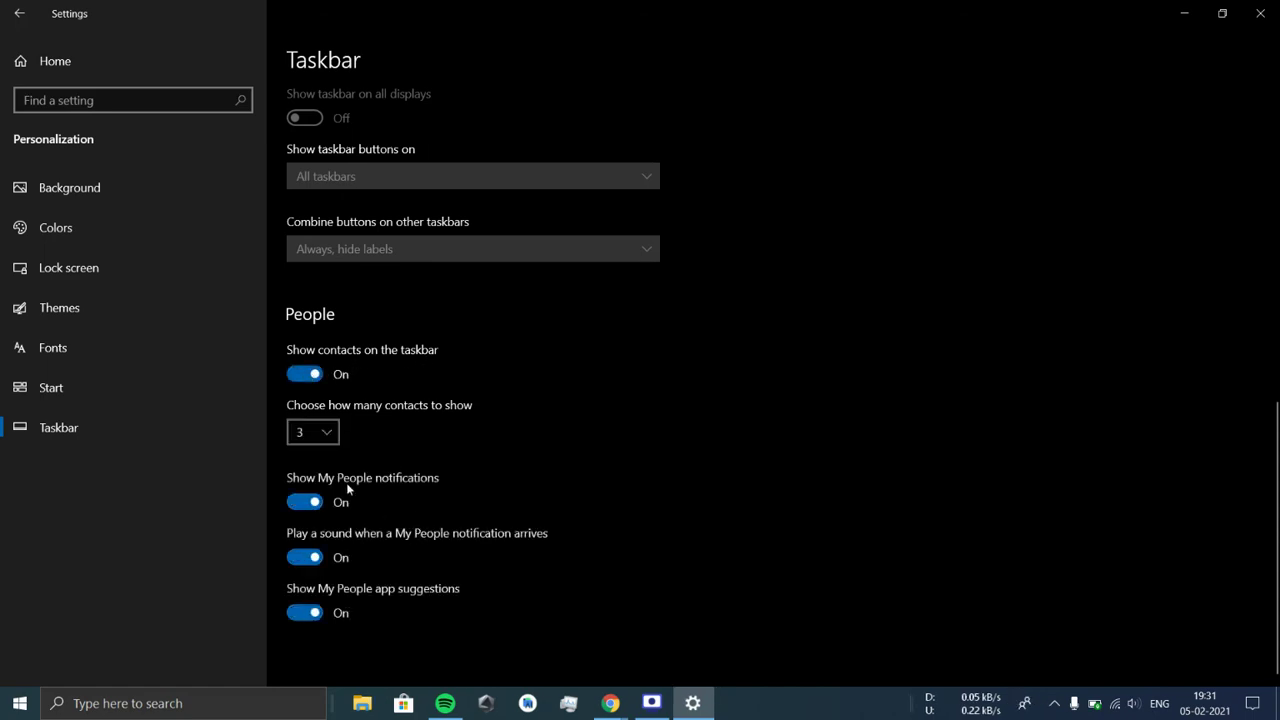
pyautogui.click(326, 431)
pyautogui.click(349, 380)
pyautogui.click(326, 432)
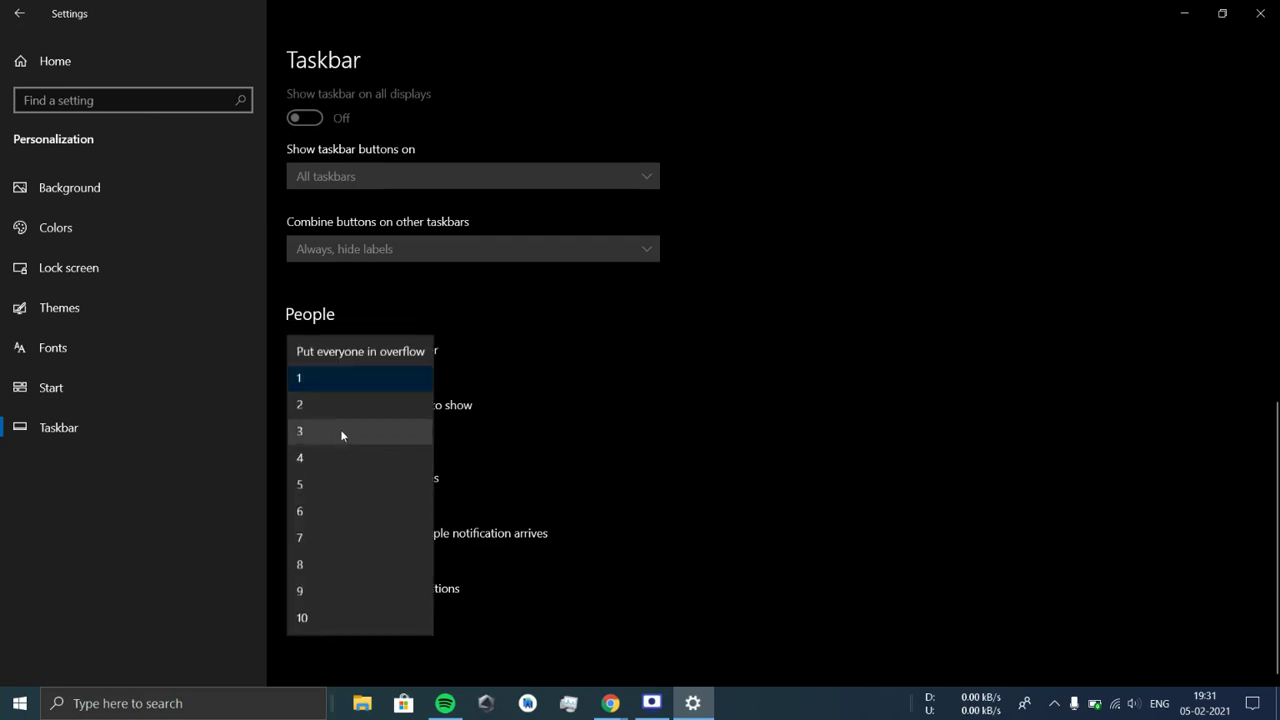
pyautogui.click(340, 430)
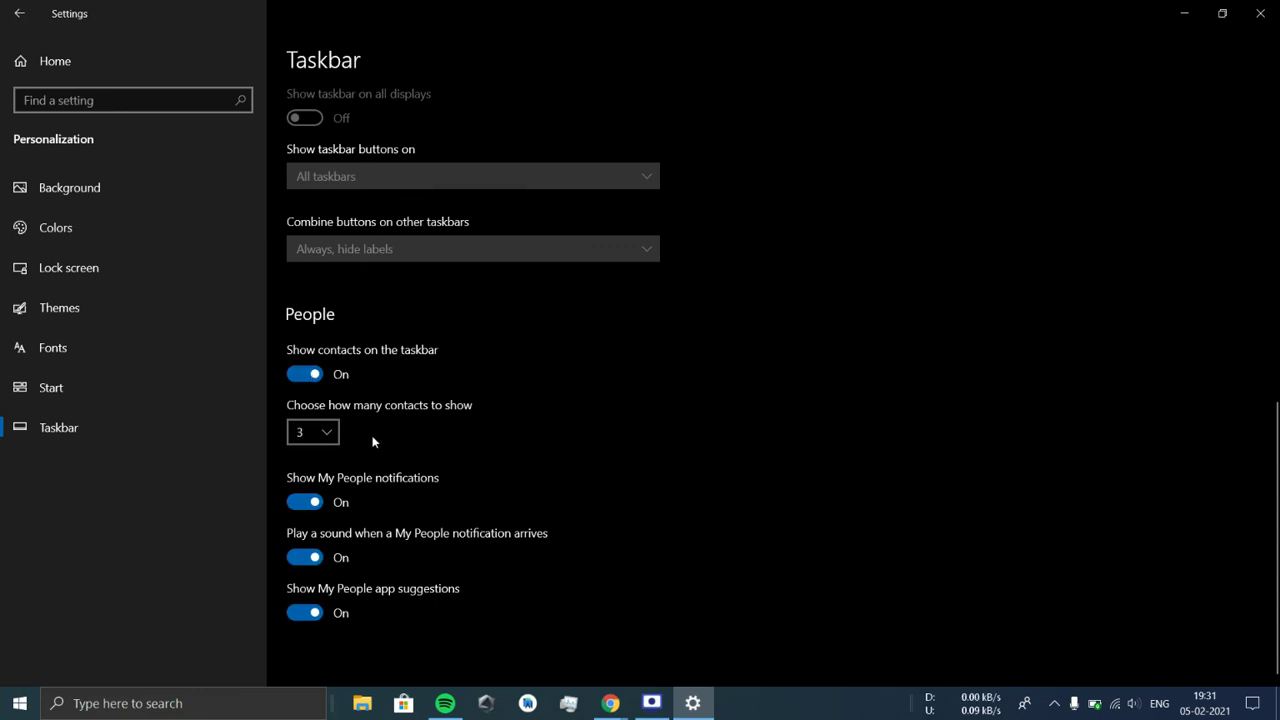
# Check the taskbar's People flyout before and after switching "Show contacts on the taskbar" off and on, and finish with the option turned off
pyautogui.click(1024, 703)
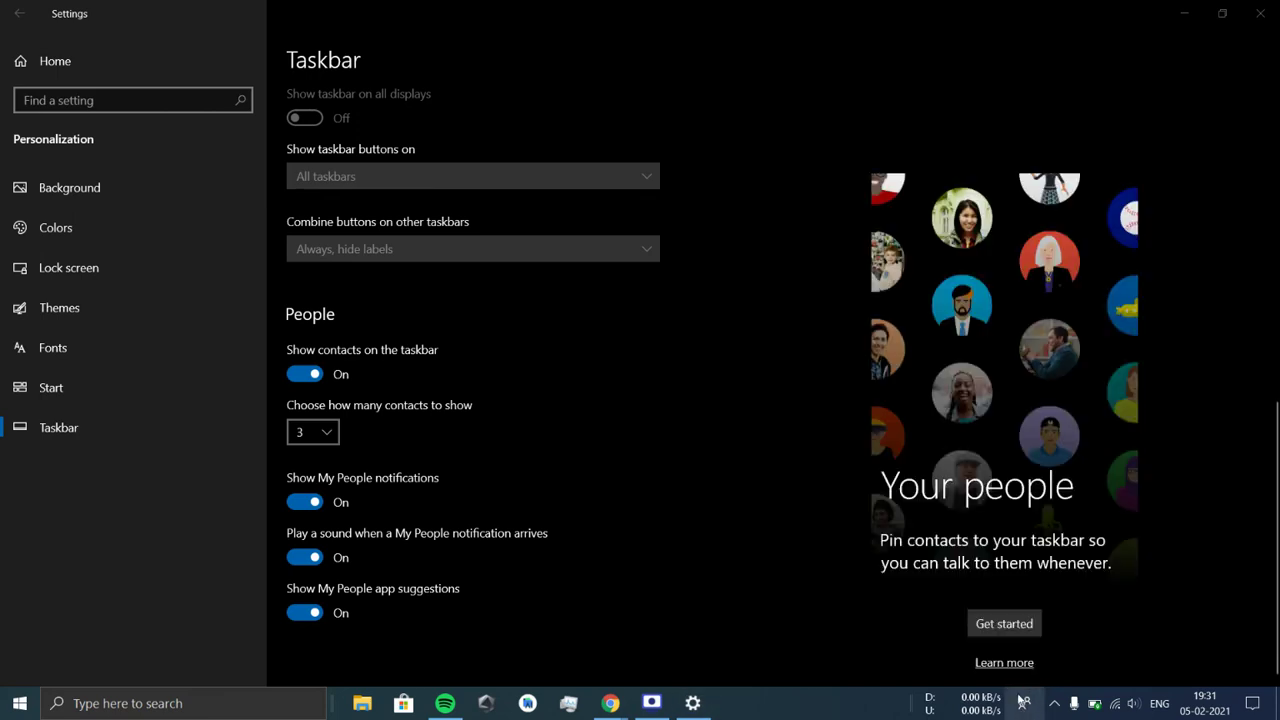
pyautogui.click(700, 560)
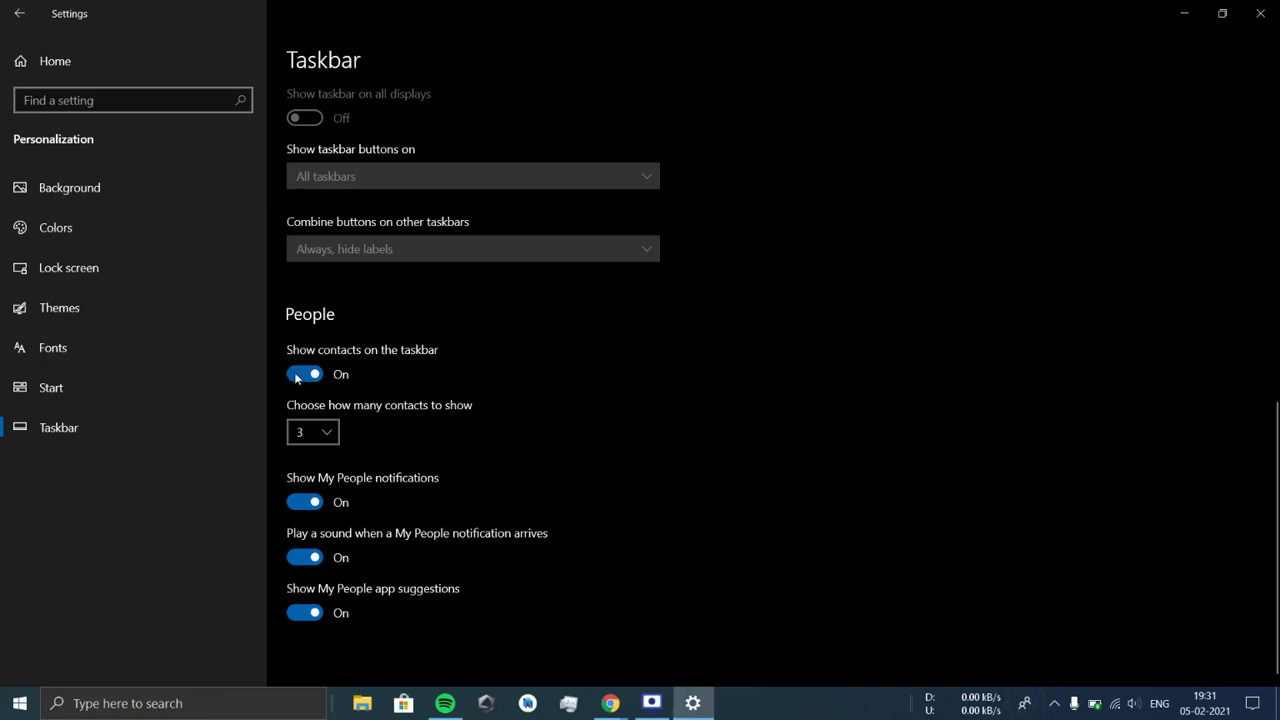
pyautogui.click(298, 376)
pyautogui.click(305, 374)
pyautogui.click(1022, 705)
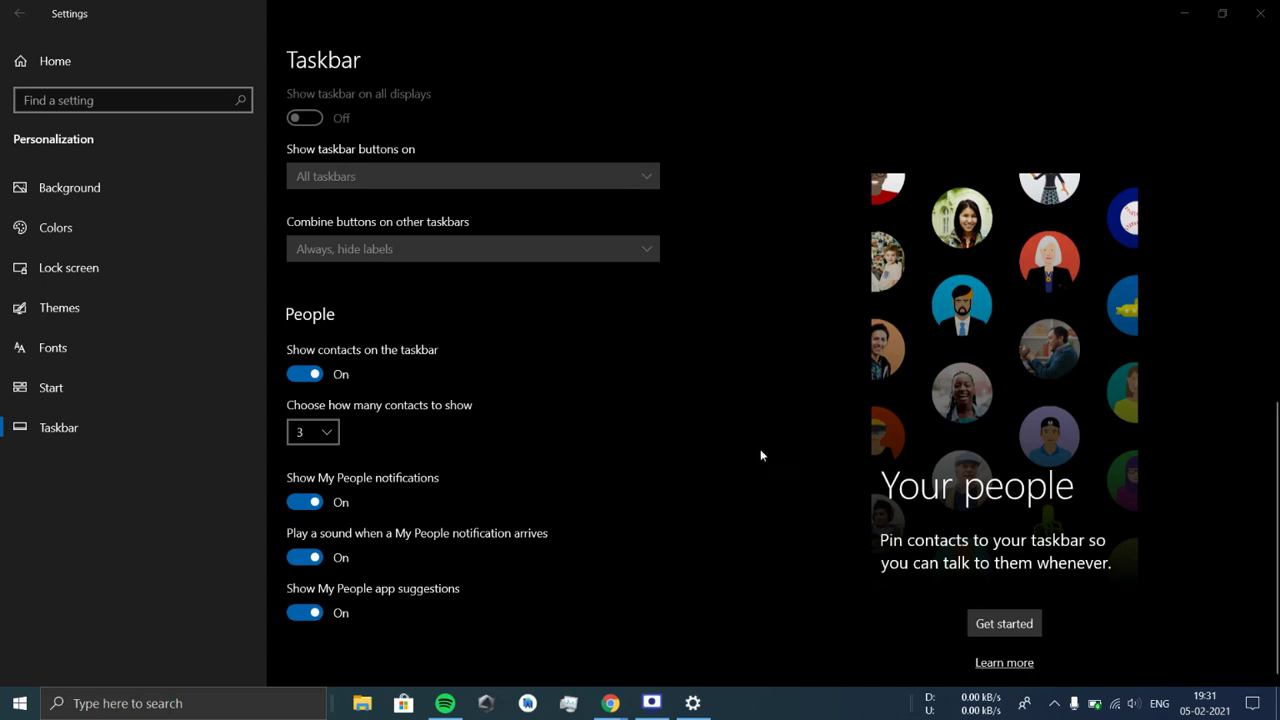
pyautogui.click(731, 411)
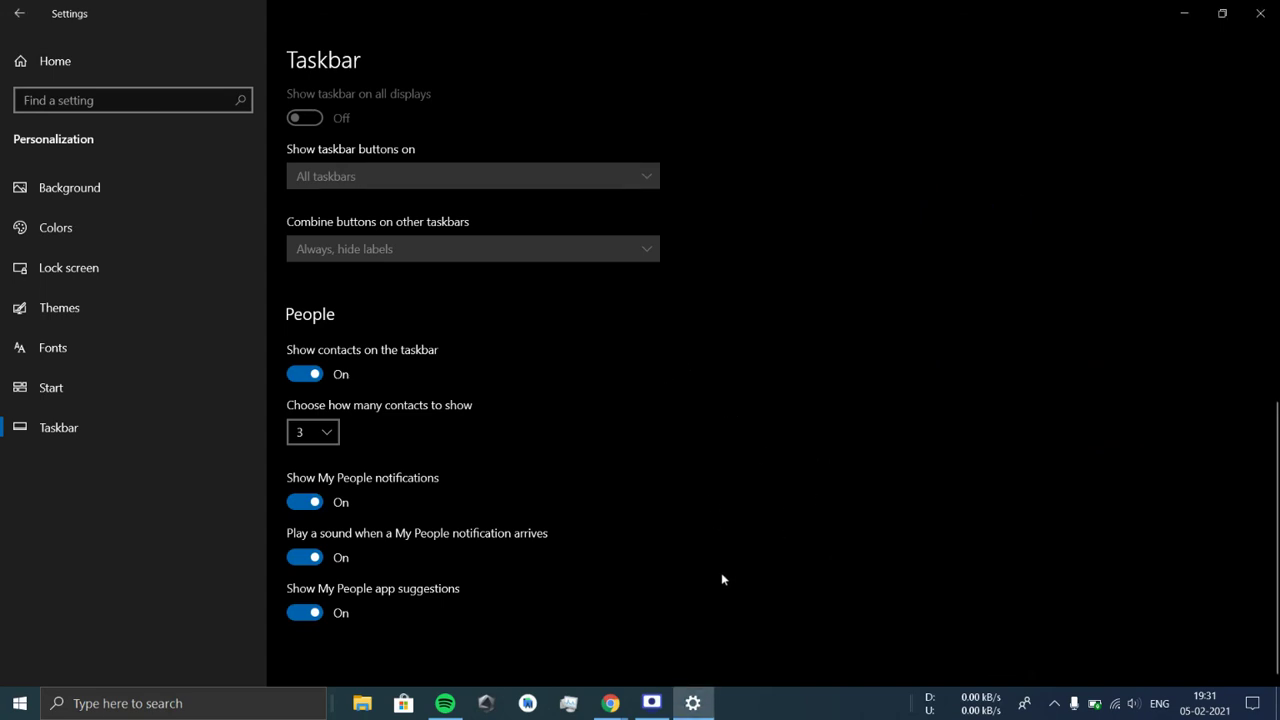
pyautogui.click(300, 377)
pyautogui.scroll(5, 533, 513)
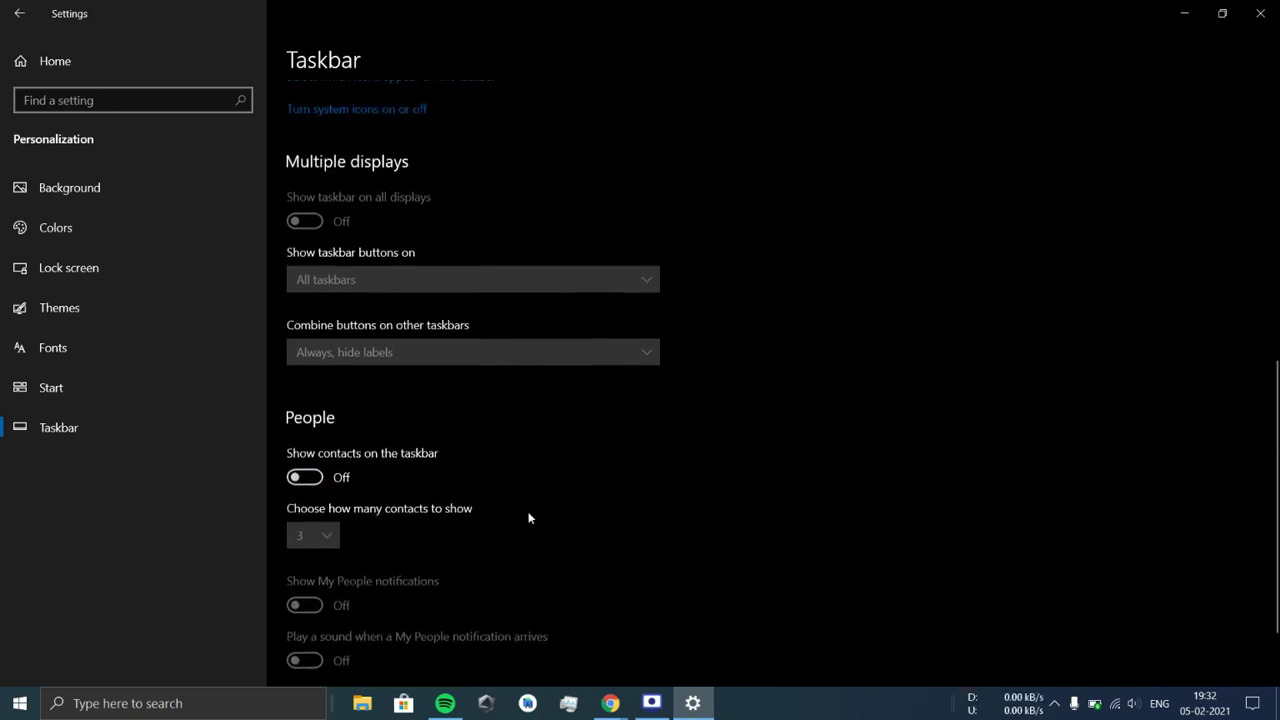
pyautogui.scroll(1, 530, 518)
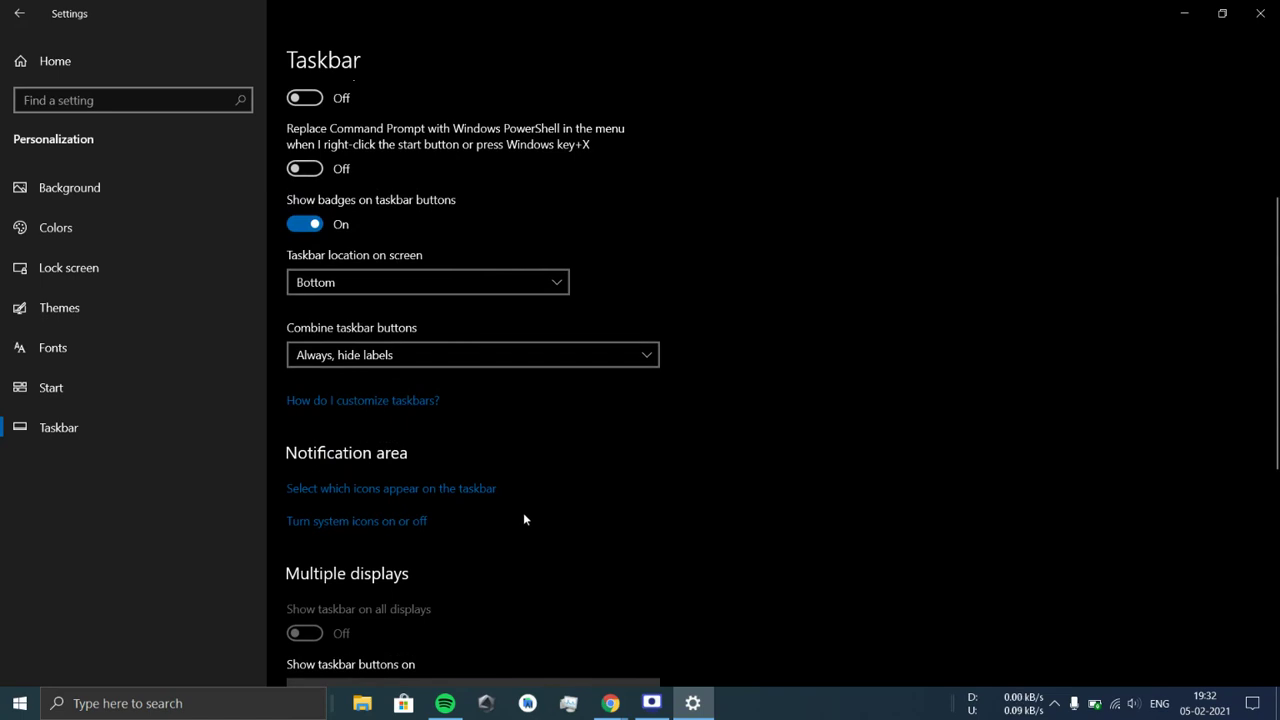
pyautogui.scroll(3, 523, 515)
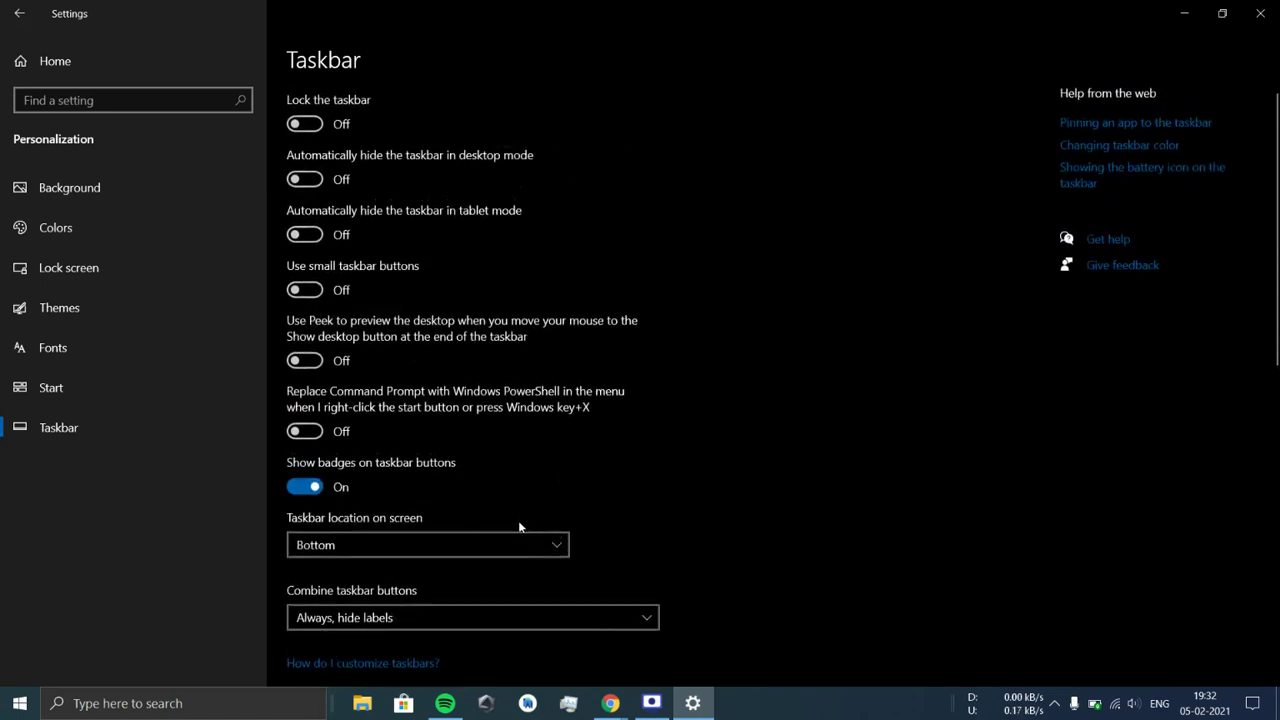